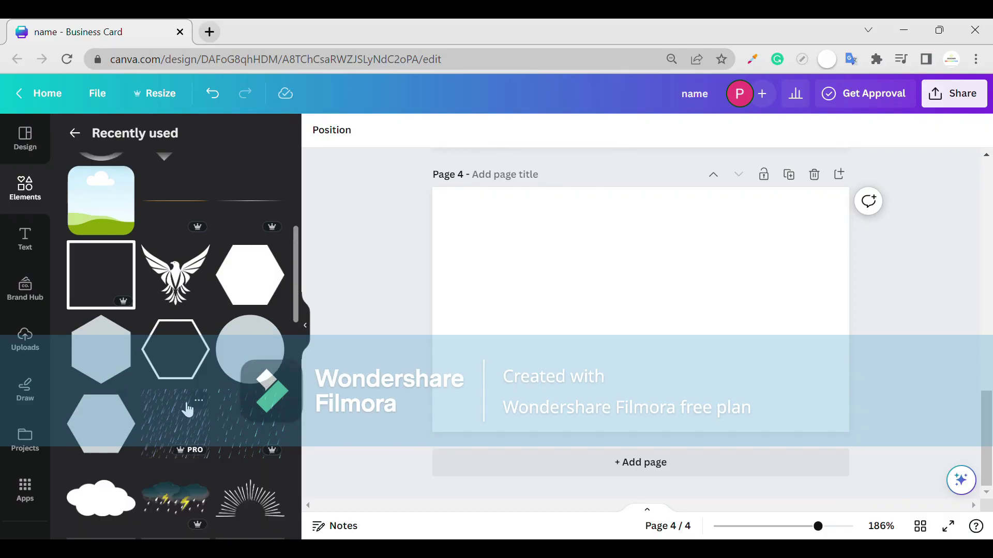
Step: Place a hexagon outline on page 4 and fill the page background with the orange document colour
{"action": "left_click_drag", "start_coordinate": [194, 339], "coordinate": [589, 304]}
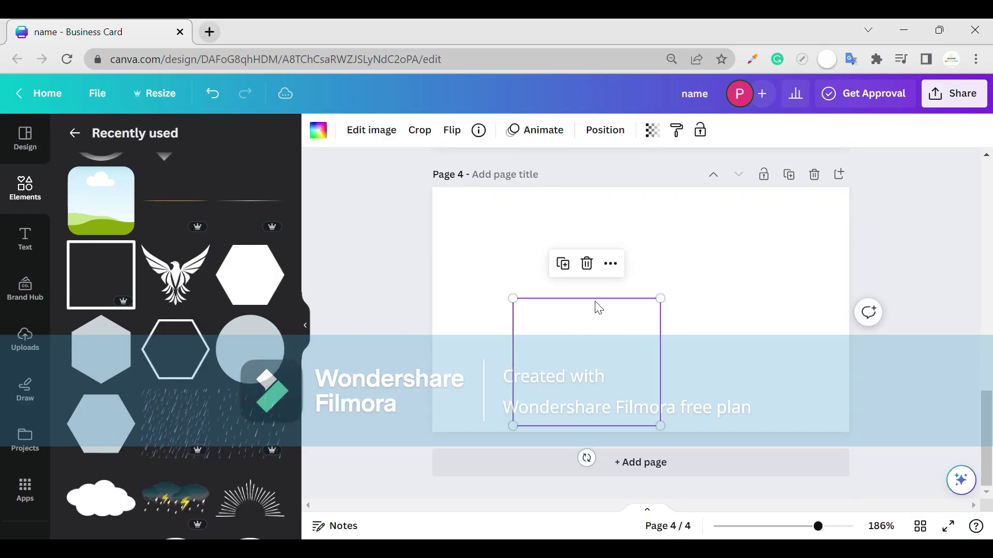
{"action": "left_click", "coordinate": [351, 182]}
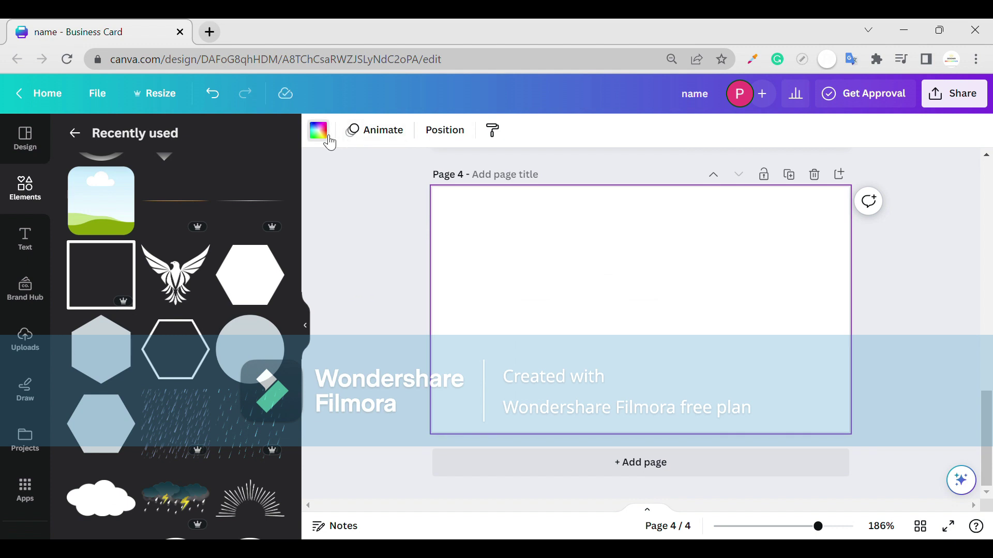
{"action": "left_click", "coordinate": [318, 130]}
{"action": "left_click", "coordinate": [233, 215]}
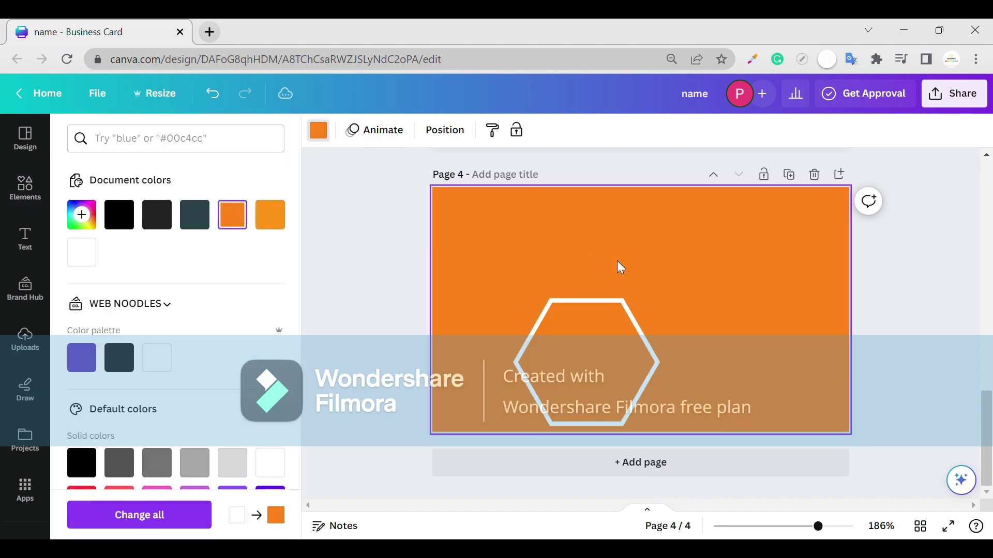
Step: Move the hexagon outline to the right side of the card
{"action": "left_click", "coordinate": [607, 328]}
{"action": "left_click_drag", "start_coordinate": [607, 328], "coordinate": [665, 293]}
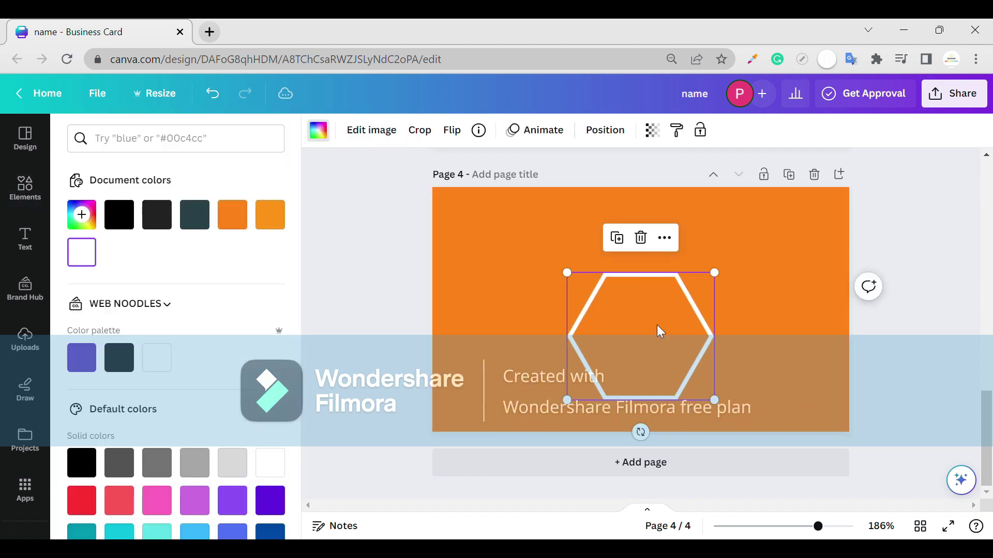
{"action": "left_click_drag", "start_coordinate": [658, 333], "coordinate": [737, 312]}
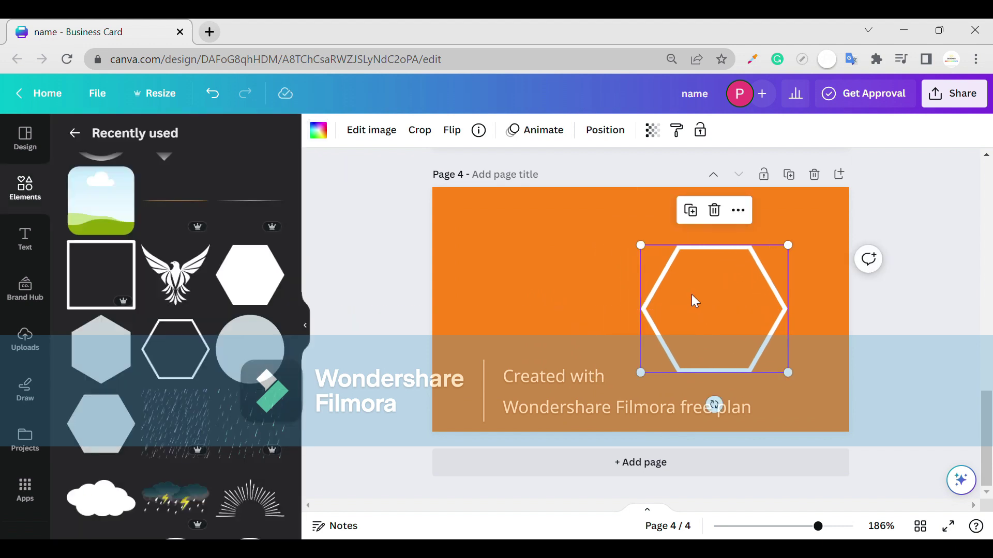
Step: Crop the hexagon outline so that only its left half is kept
{"action": "double_click", "coordinate": [695, 301]}
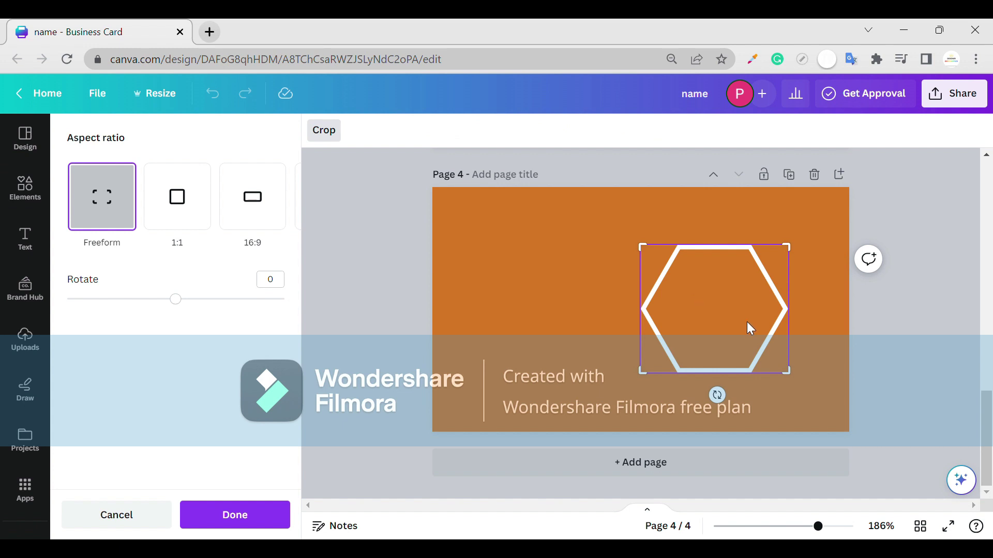
{"action": "left_click_drag", "start_coordinate": [791, 385], "coordinate": [719, 391]}
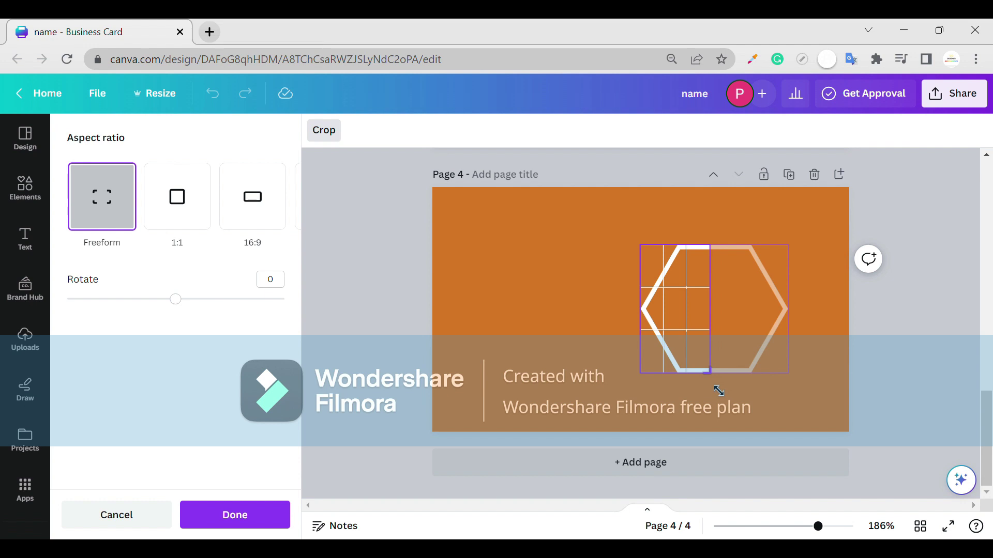
{"action": "left_click_drag", "start_coordinate": [718, 392], "coordinate": [717, 394]}
{"action": "left_click", "coordinate": [746, 393]}
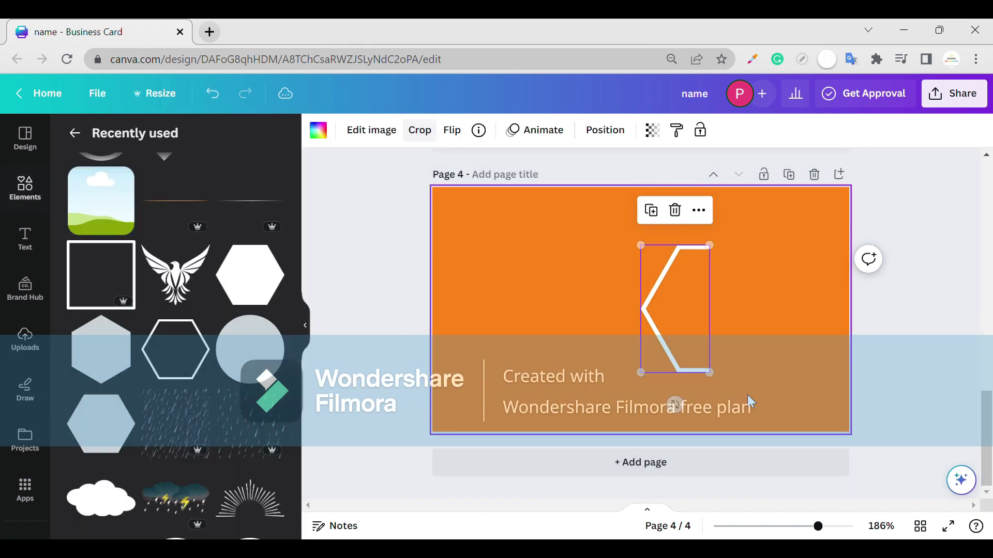
{"action": "left_click", "coordinate": [737, 392]}
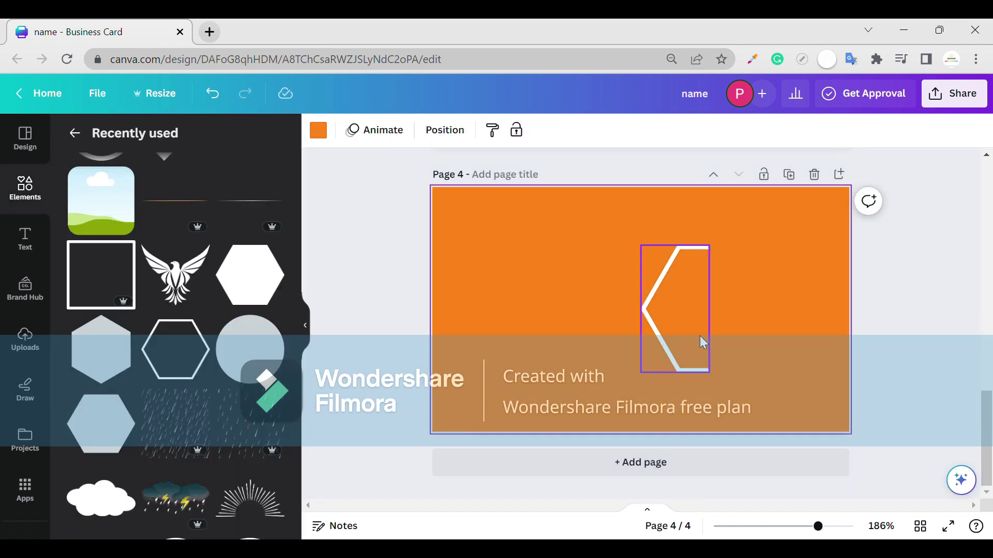
Step: Add a second hexagon outline exactly over the first and crop it to its right half
{"action": "left_click_drag", "start_coordinate": [182, 372], "coordinate": [726, 316]}
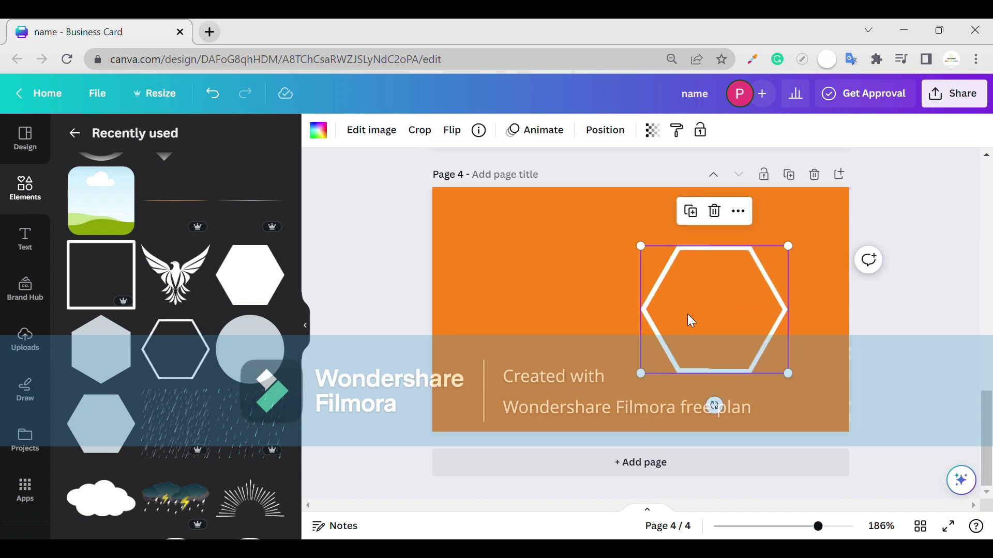
{"action": "double_click", "coordinate": [688, 315]}
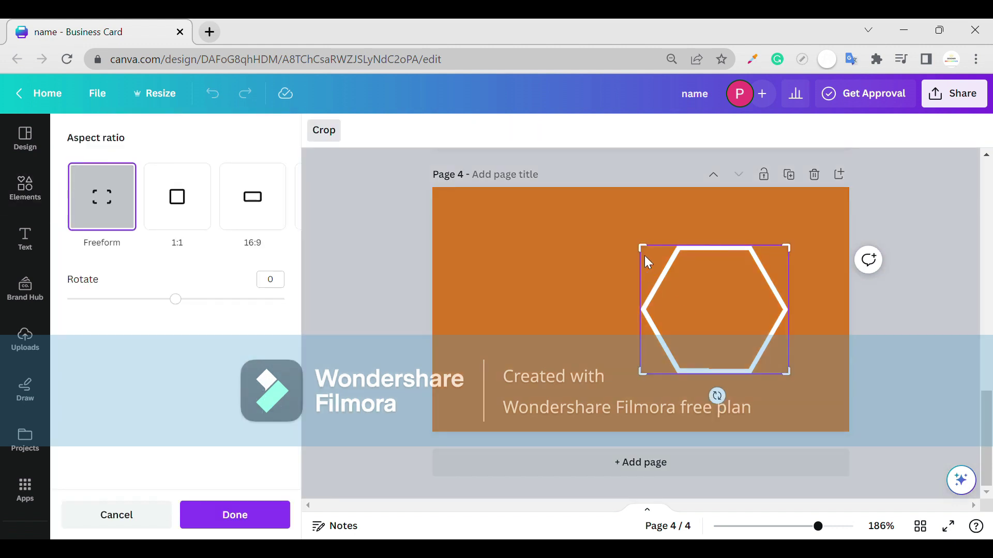
{"action": "left_click_drag", "start_coordinate": [653, 260], "coordinate": [717, 256]}
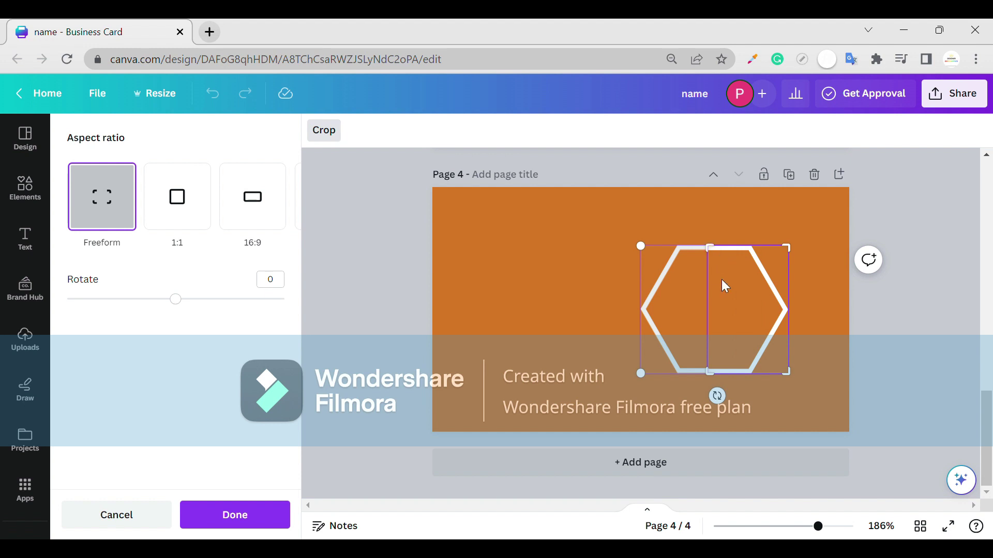
{"action": "left_click", "coordinate": [852, 336]}
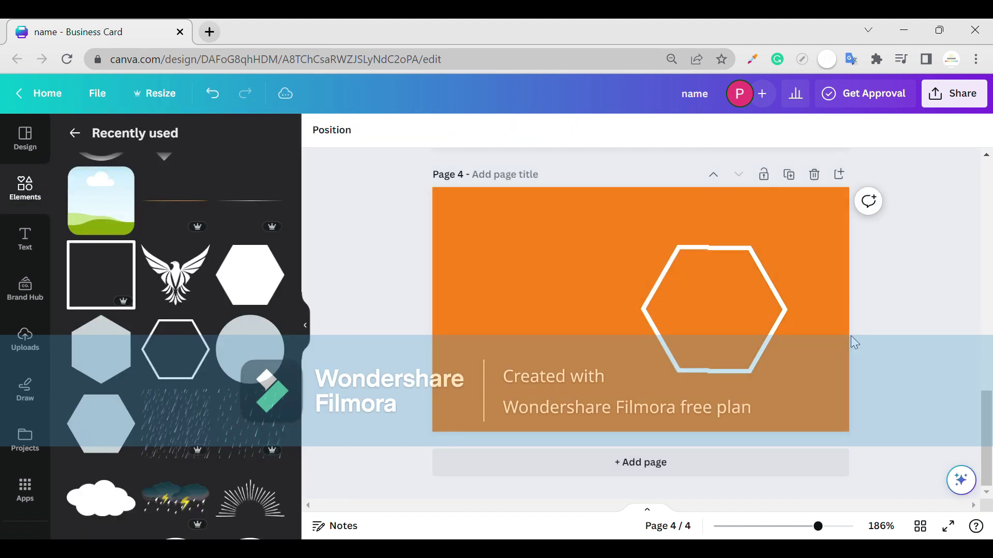
Step: Align the right half with the left half and extend its crop slightly to overlap at the seam
{"action": "left_click", "coordinate": [764, 364]}
{"action": "left_click_drag", "start_coordinate": [763, 364], "coordinate": [764, 344]}
{"action": "left_click", "coordinate": [566, 399]}
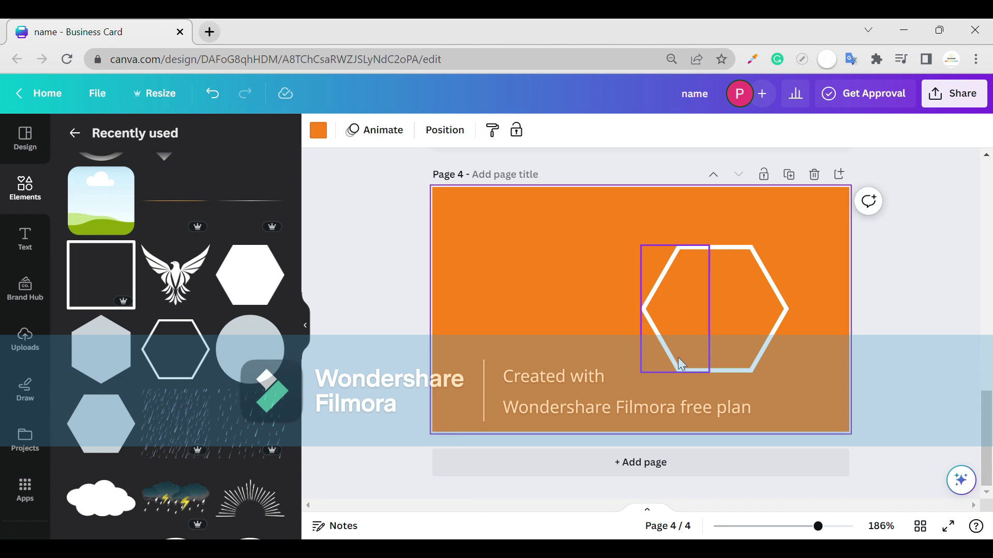
{"action": "left_click", "coordinate": [714, 349]}
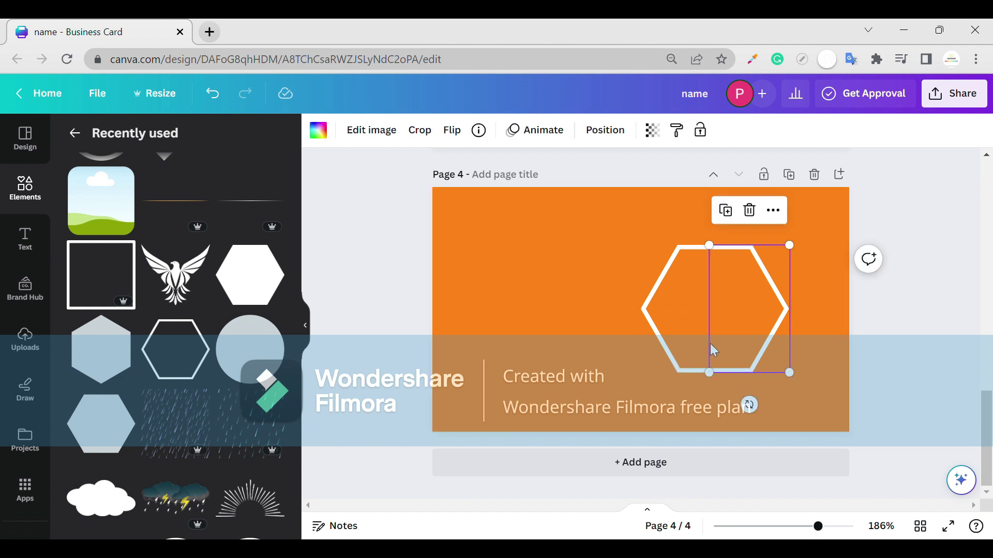
{"action": "double_click", "coordinate": [710, 344]}
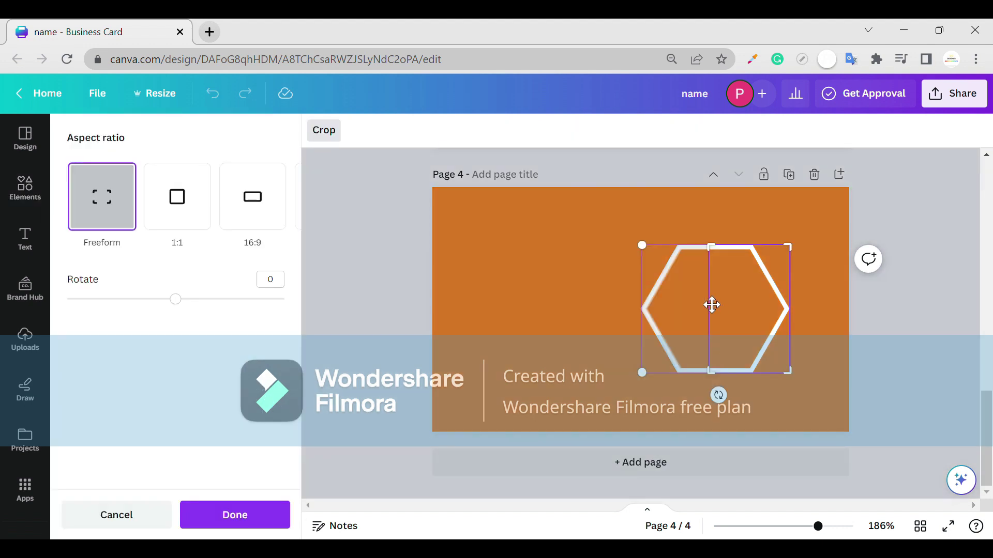
{"action": "left_click_drag", "start_coordinate": [713, 253], "coordinate": [708, 253]}
{"action": "left_click", "coordinate": [539, 286]}
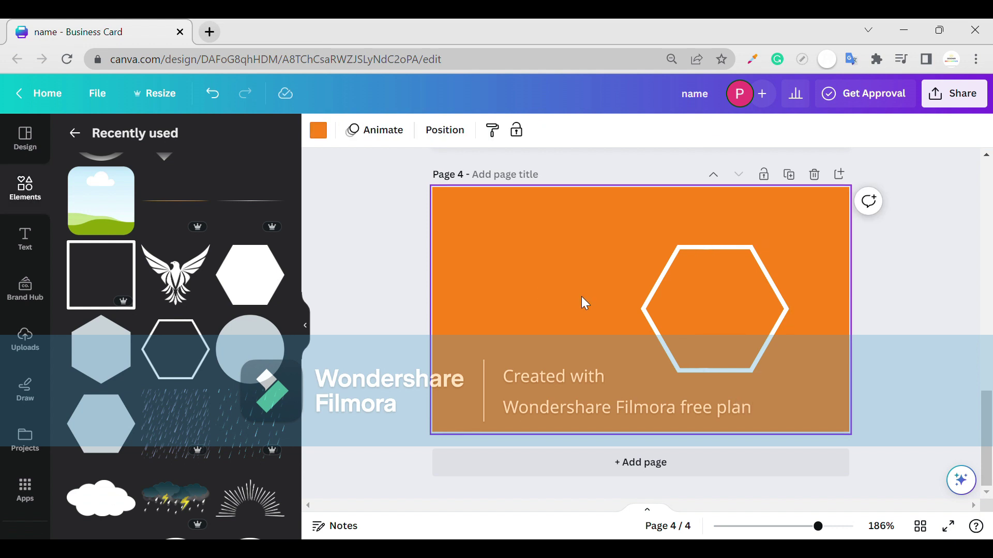
Step: Group the two hexagon halves into one object
{"action": "left_click_drag", "start_coordinate": [807, 224], "coordinate": [611, 371]}
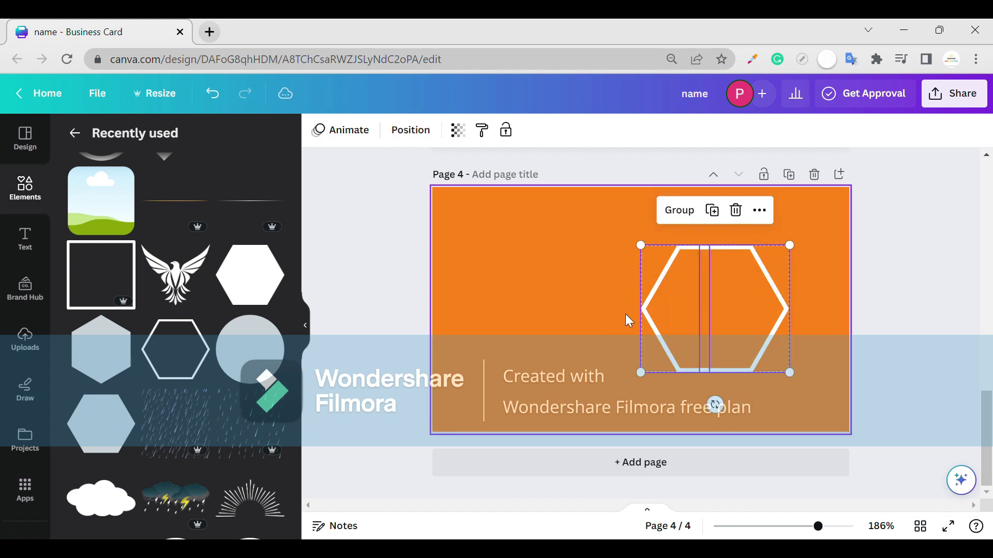
{"action": "left_click", "coordinate": [697, 214]}
{"action": "left_click", "coordinate": [849, 282]}
{"action": "left_click", "coordinate": [777, 309]}
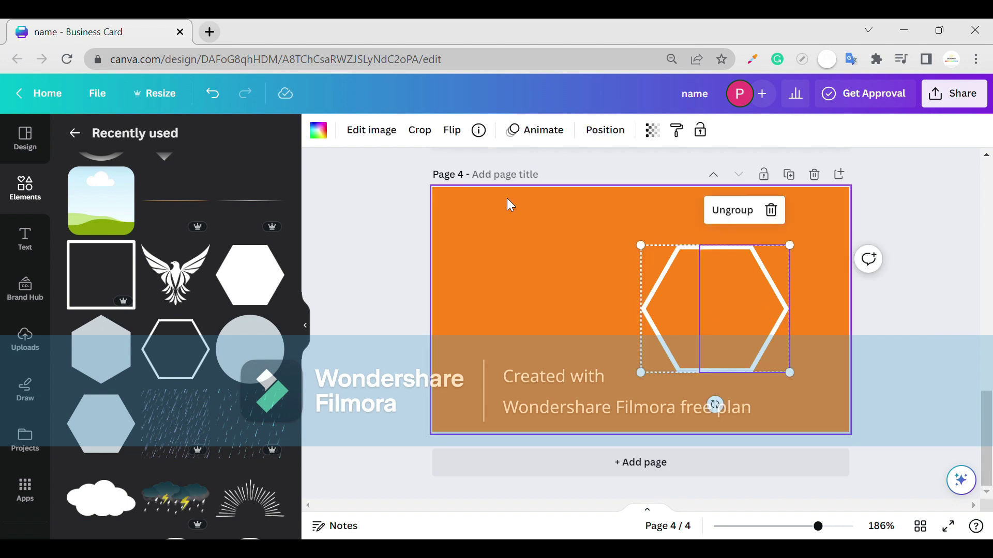
{"action": "left_click", "coordinate": [599, 253]}
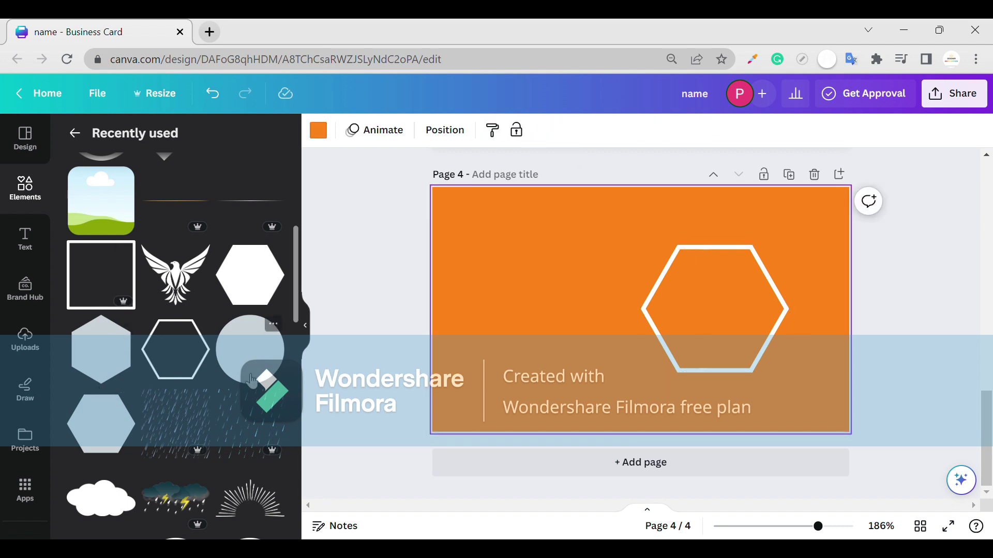
Step: Add a circle, enlarge it to about the card's height, and move it over the card's left side
{"action": "left_click_drag", "start_coordinate": [269, 326], "coordinate": [507, 318]}
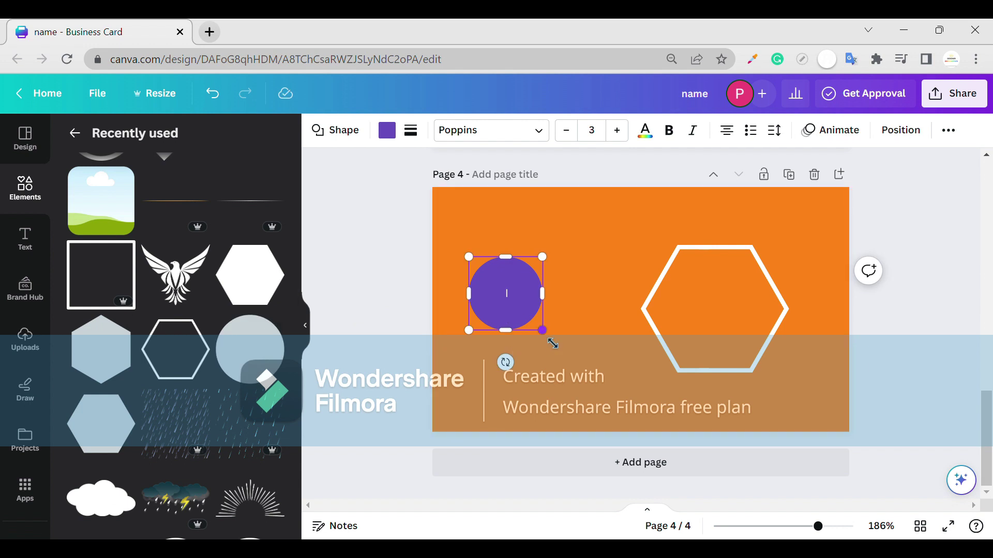
{"action": "left_click_drag", "start_coordinate": [542, 330], "coordinate": [757, 508]}
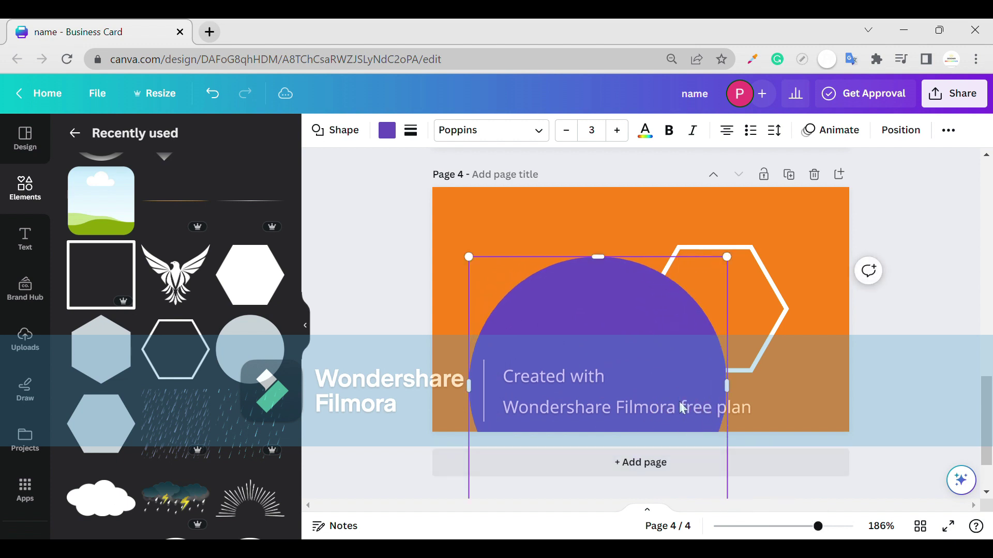
{"action": "left_click_drag", "start_coordinate": [667, 393], "coordinate": [530, 275]}
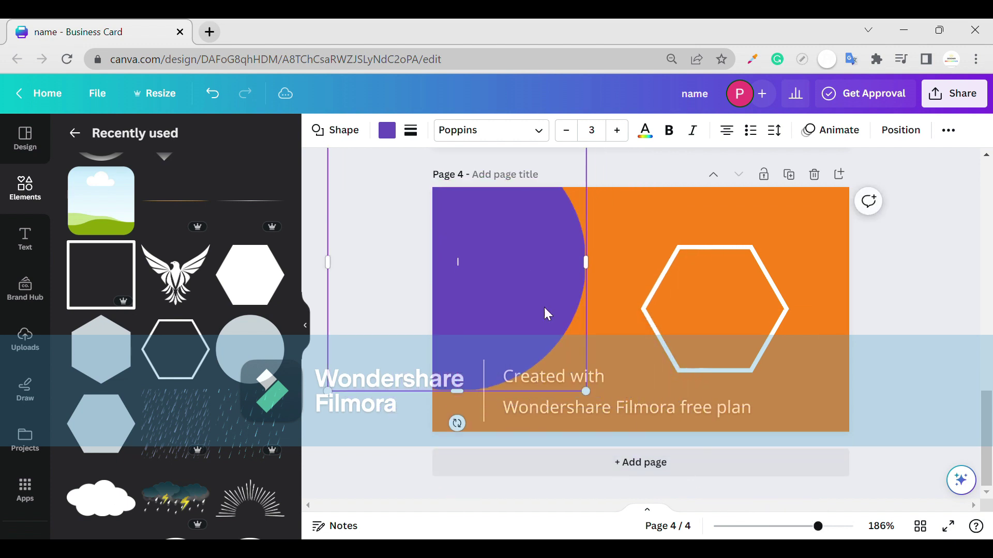
Step: Enlarge the circle to cover most of the card and shift it so its curved edge crosses the hexagon's middle
{"action": "left_click_drag", "start_coordinate": [586, 391], "coordinate": [769, 537]}
{"action": "left_click", "coordinate": [768, 531]}
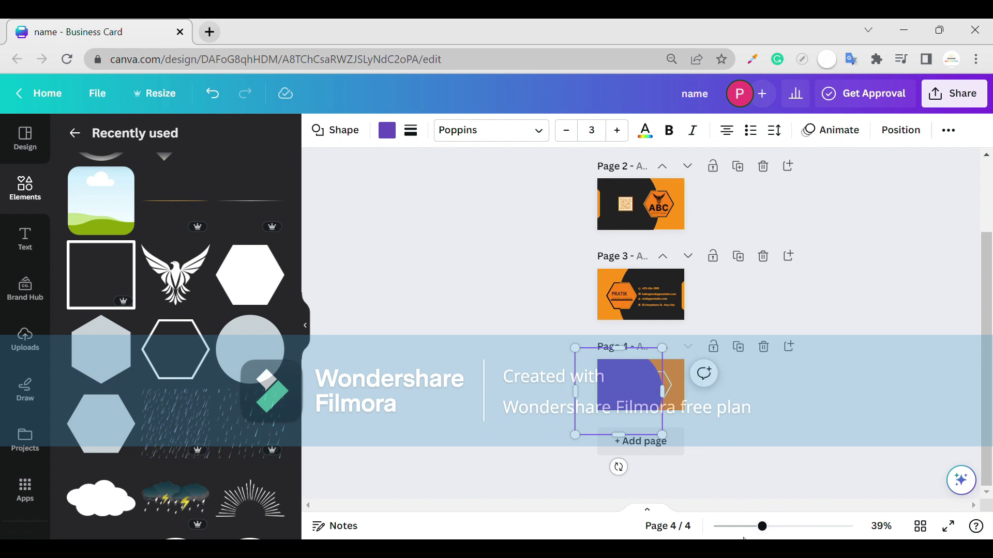
{"action": "left_click_drag", "start_coordinate": [763, 526], "coordinate": [823, 526]}
{"action": "scroll", "coordinate": [609, 440], "scroll_direction": "down", "scroll_amount": 5}
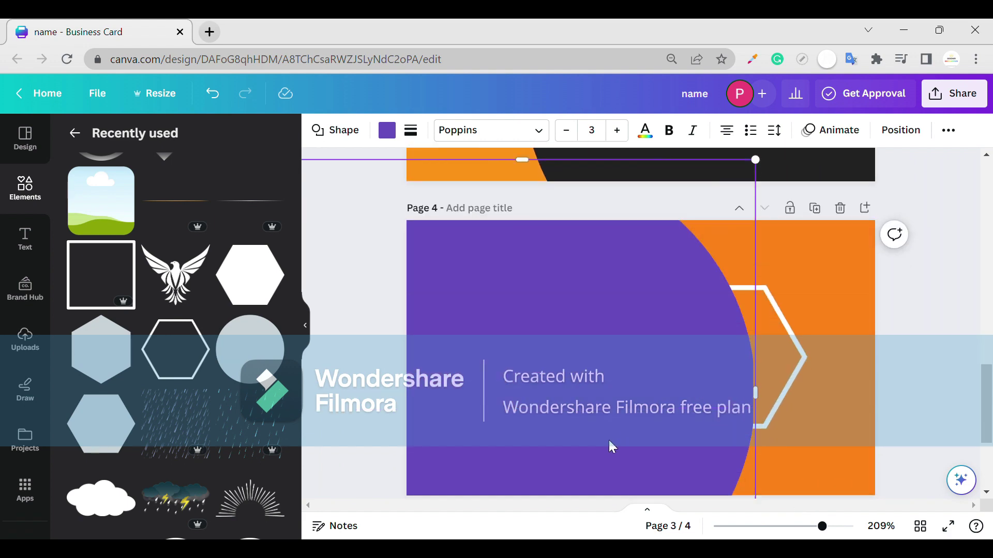
{"action": "scroll", "coordinate": [612, 417], "scroll_direction": "down", "scroll_amount": 3}
{"action": "scroll", "coordinate": [611, 417], "scroll_direction": "up", "scroll_amount": 2}
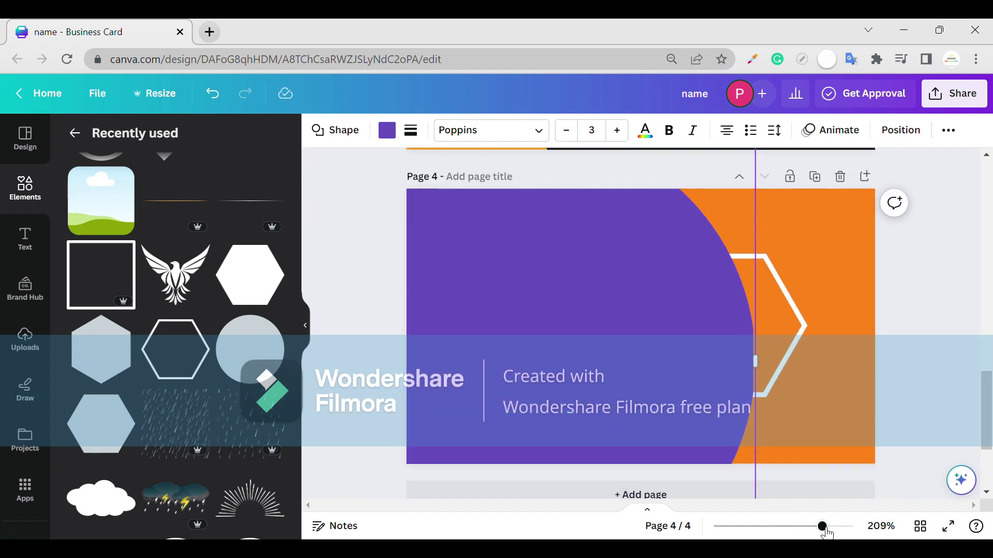
{"action": "left_click_drag", "start_coordinate": [822, 526], "coordinate": [828, 527]}
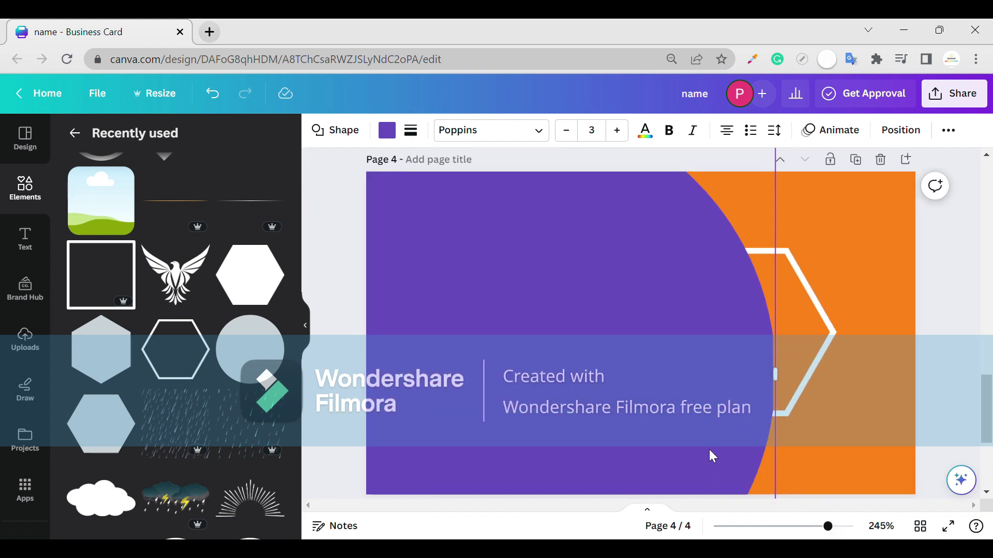
{"action": "left_click_drag", "start_coordinate": [710, 450], "coordinate": [659, 429]}
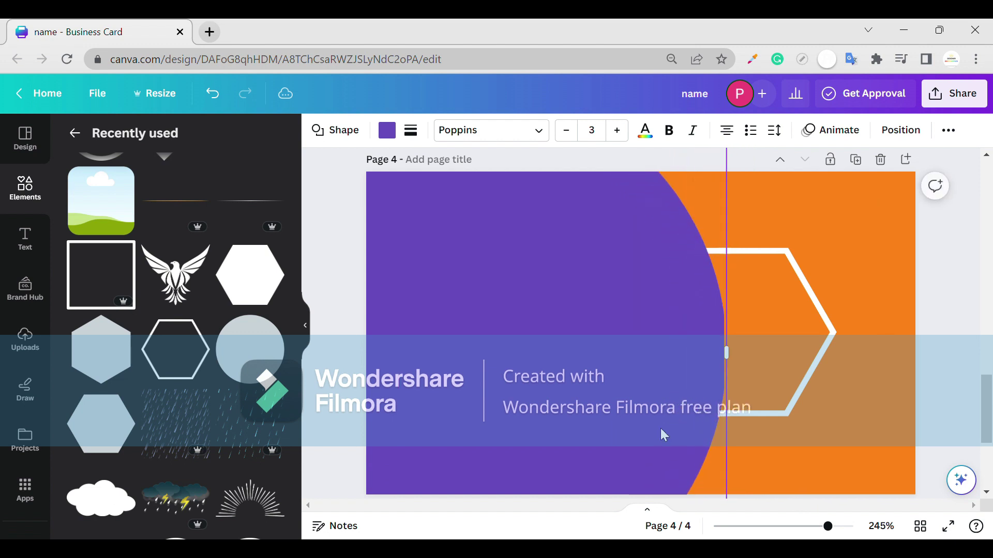
{"action": "scroll", "coordinate": [660, 429], "scroll_direction": "down", "scroll_amount": 2}
{"action": "scroll", "coordinate": [664, 435], "scroll_direction": "down", "scroll_amount": 2}
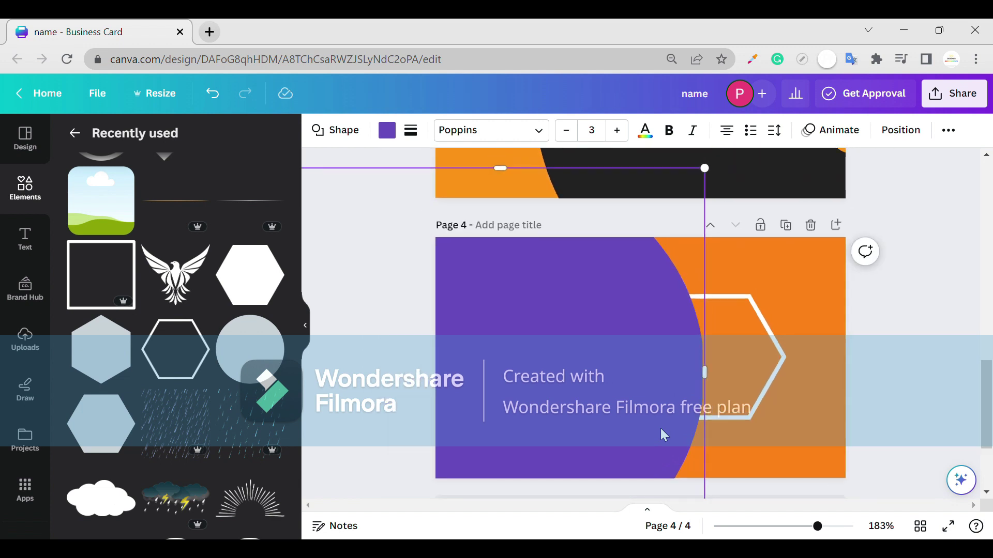
{"action": "left_click_drag", "start_coordinate": [664, 435], "coordinate": [691, 433]}
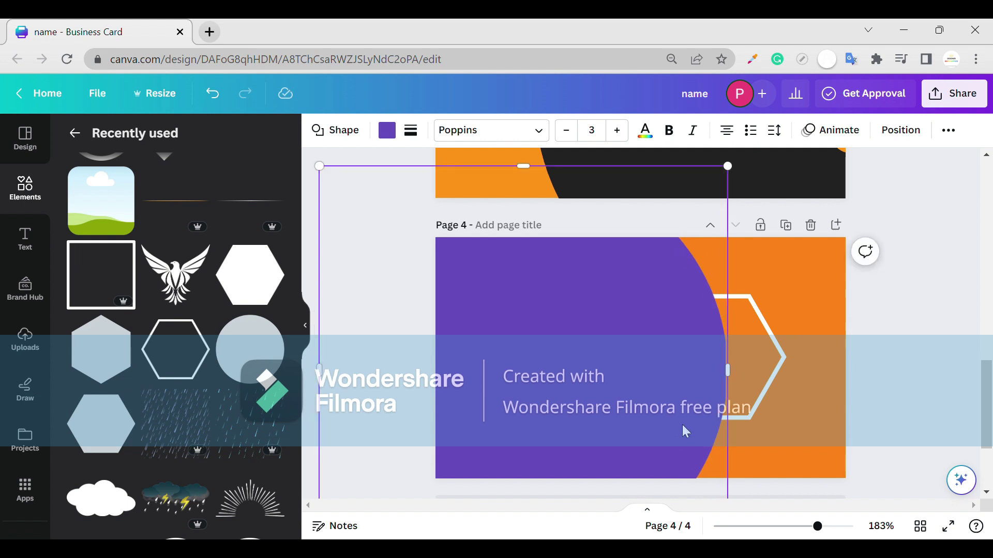
Step: Send the circle behind the hexagon and fill it with black
{"action": "key", "text": "ctrl+["}
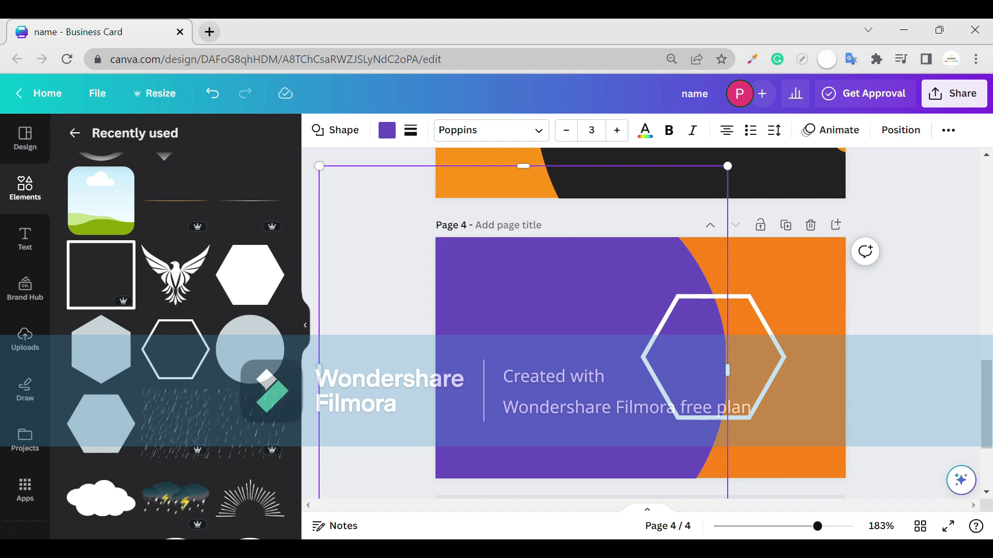
{"action": "left_click", "coordinate": [397, 132]}
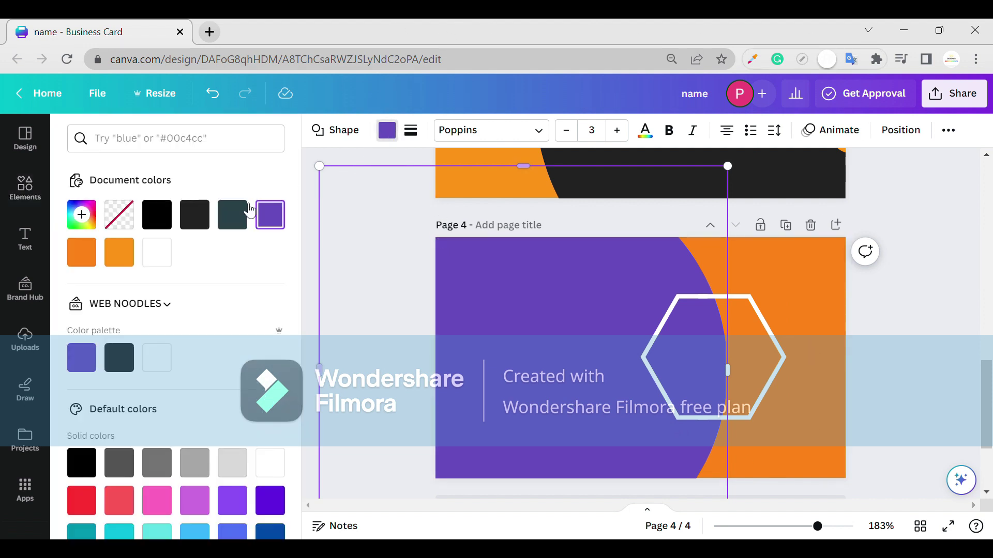
{"action": "left_click", "coordinate": [161, 222]}
Step: Recolour the right half of the hexagon outline black
{"action": "left_click", "coordinate": [770, 313]}
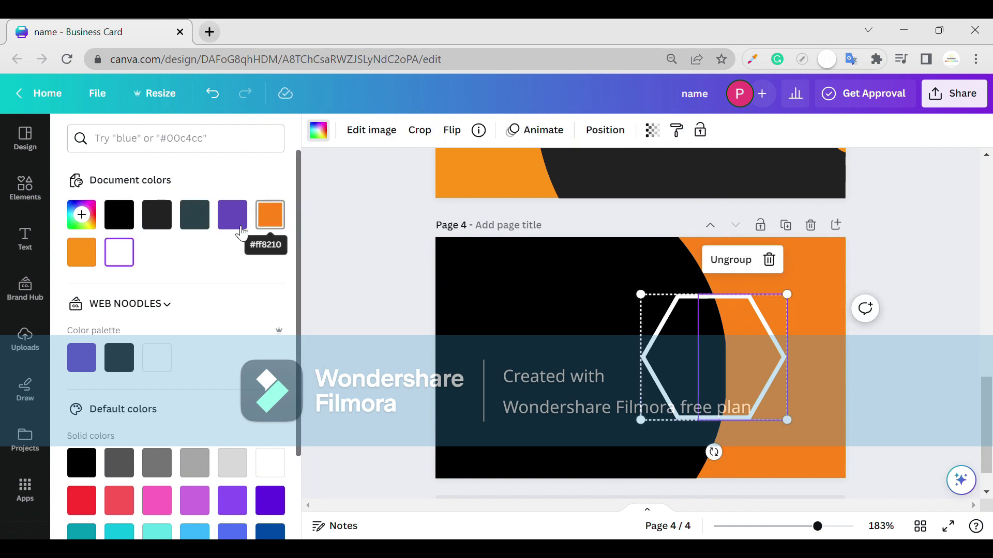
{"action": "left_click", "coordinate": [119, 214]}
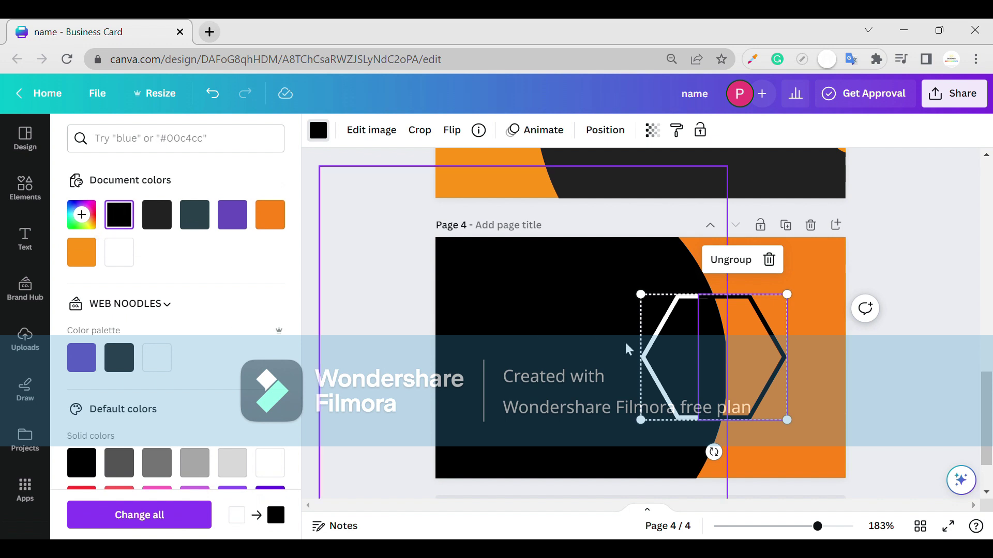
Step: Recolour the left half of the hexagon outline in the lighter orange from the document colours
{"action": "left_click", "coordinate": [653, 346]}
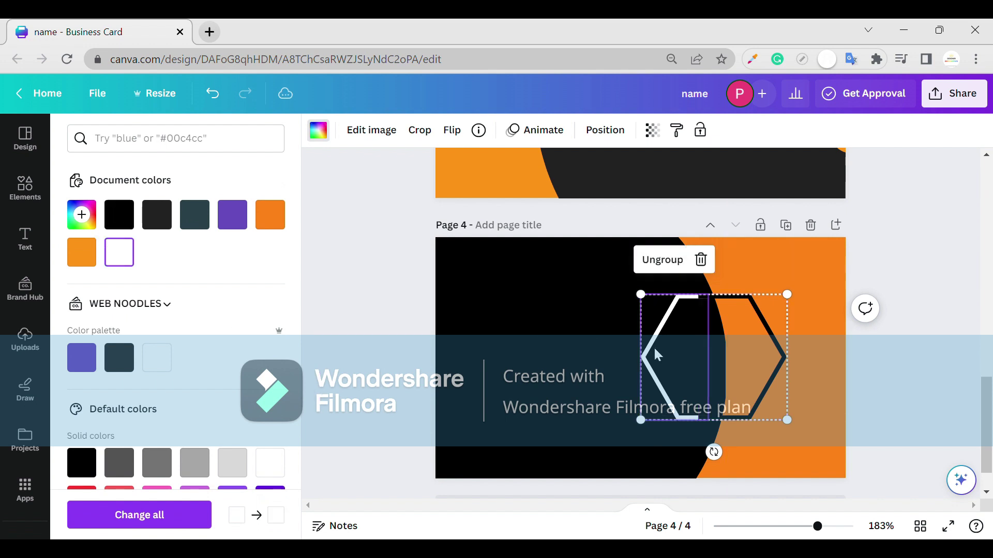
{"action": "left_click", "coordinate": [93, 256]}
{"action": "left_click", "coordinate": [561, 404]}
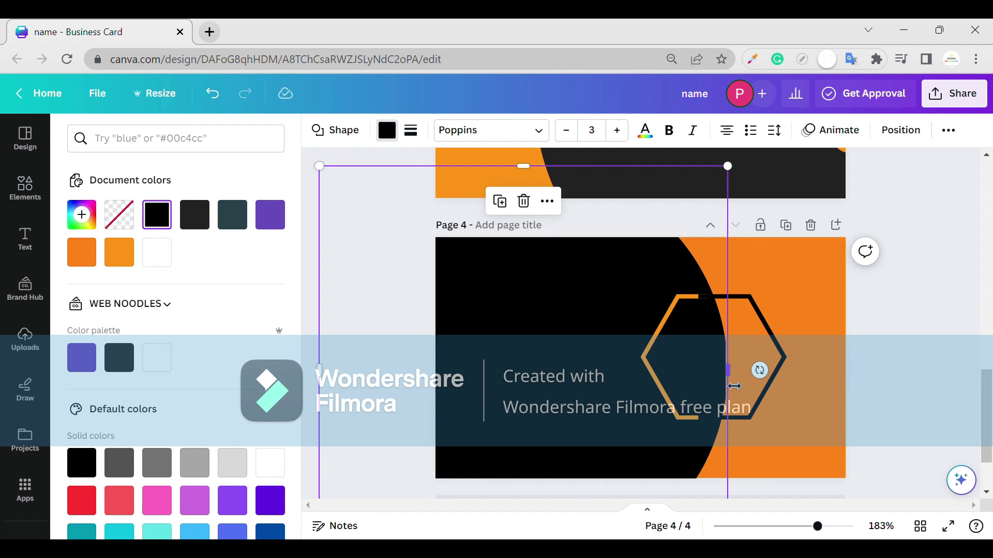
{"action": "left_click", "coordinate": [774, 377]}
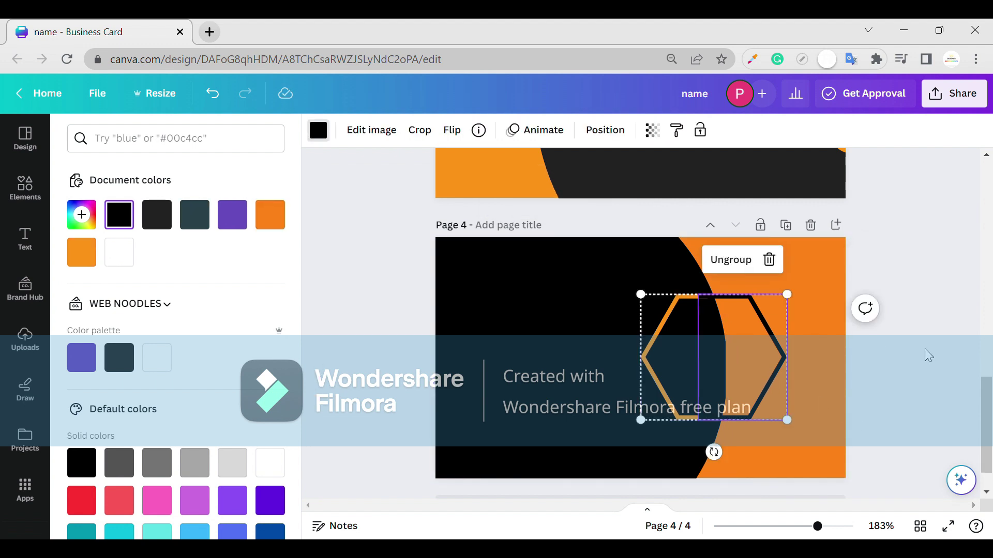
{"action": "left_click", "coordinate": [887, 348]}
{"action": "left_click", "coordinate": [840, 358]}
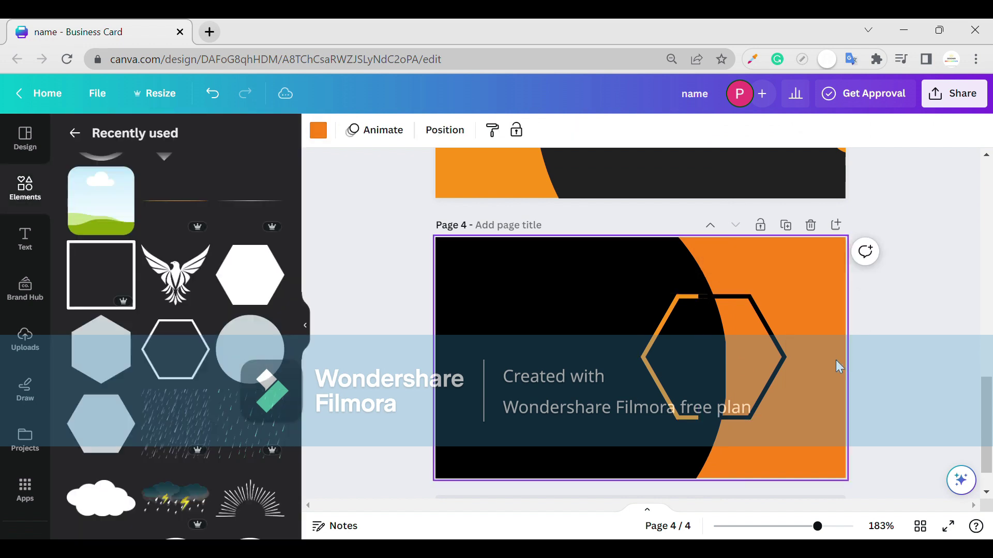
Step: Move the split hexagon outline slightly to the right over the circle's curved edge
{"action": "left_click", "coordinate": [766, 372]}
{"action": "left_click_drag", "start_coordinate": [765, 372], "coordinate": [780, 373]}
{"action": "double_click", "coordinate": [820, 389]}
{"action": "left_click", "coordinate": [836, 390]}
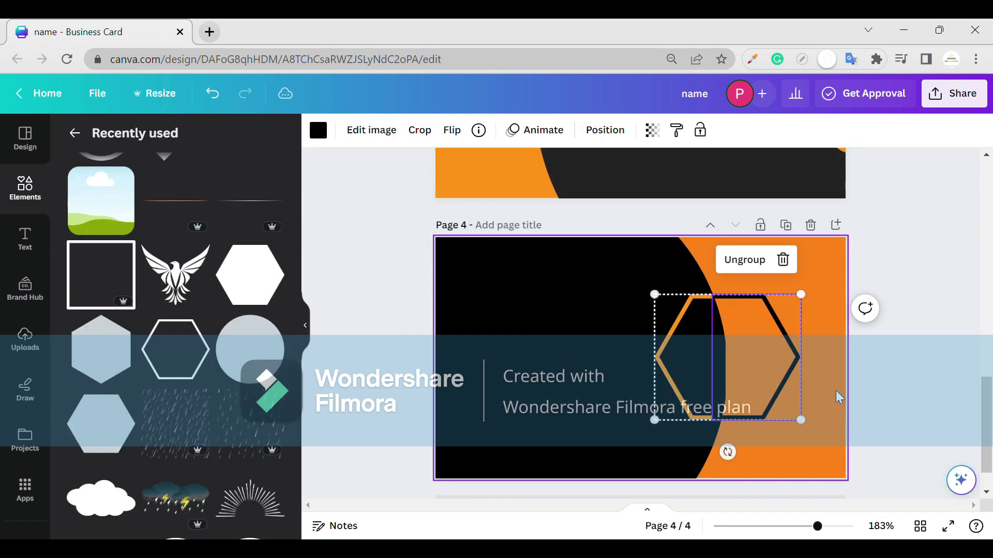
{"action": "left_click", "coordinate": [836, 390]}
Step: Crop the inner edge of the black right half of the hexagon outline slightly inward
{"action": "left_click", "coordinate": [727, 376]}
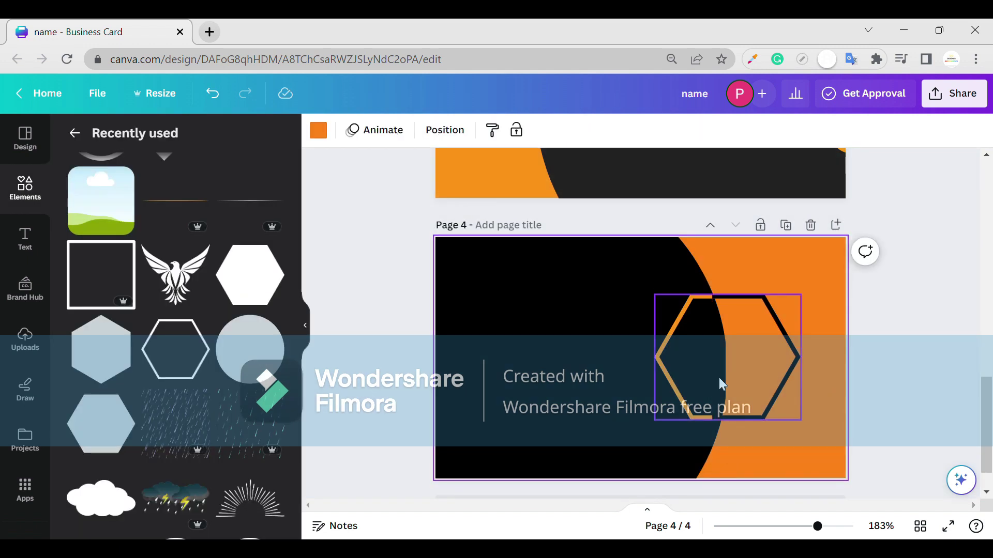
{"action": "double_click", "coordinate": [719, 382]}
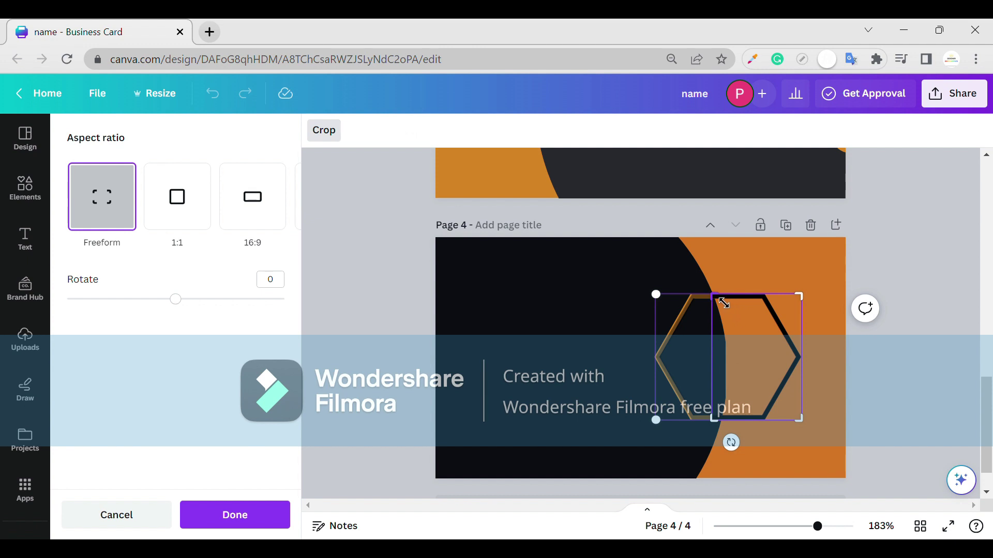
{"action": "left_click_drag", "start_coordinate": [726, 302], "coordinate": [729, 300]}
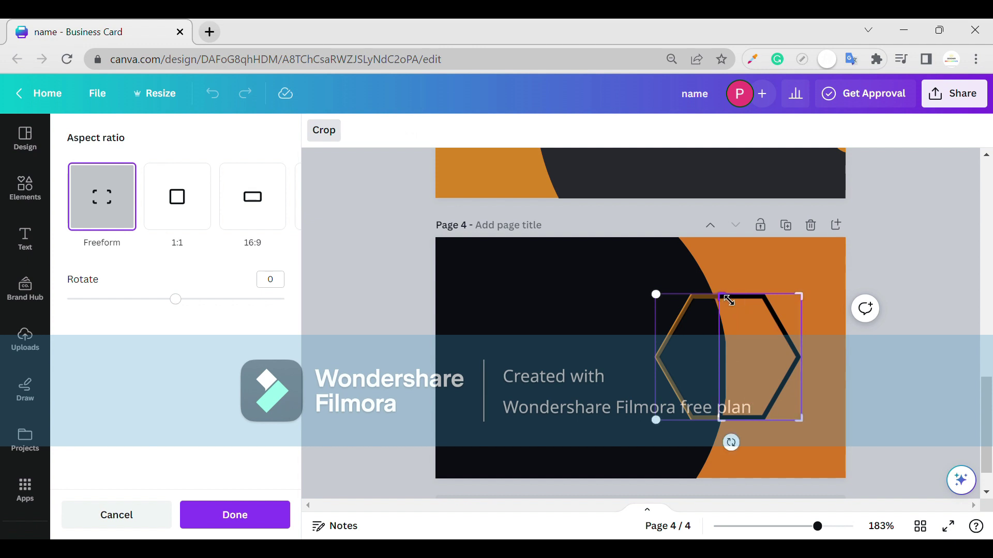
{"action": "left_click", "coordinate": [838, 370]}
{"action": "left_click", "coordinate": [839, 370]}
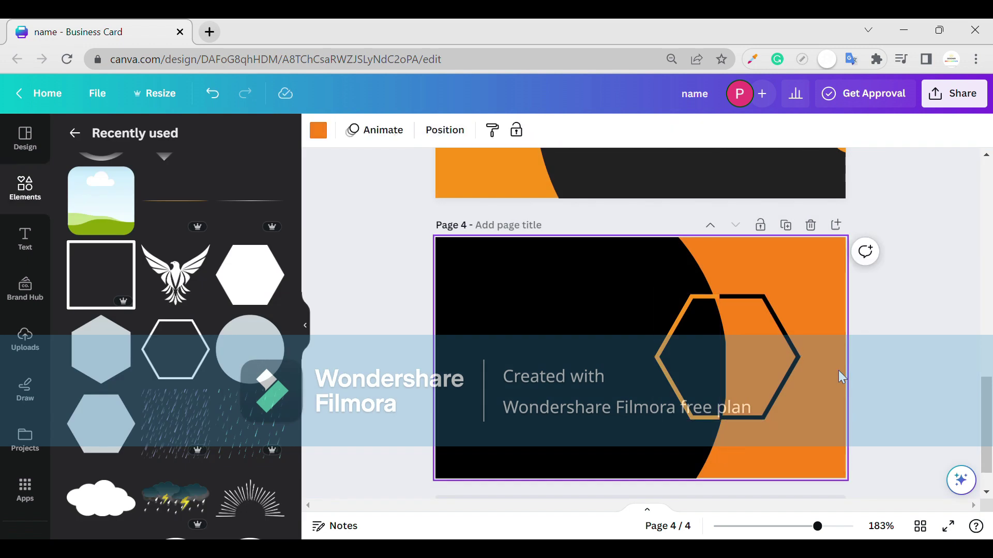
Step: Shift the hexagon outline slightly left so its colour split meets the black circle's edge
{"action": "left_click", "coordinate": [797, 361]}
{"action": "left_click_drag", "start_coordinate": [795, 360], "coordinate": [800, 369]}
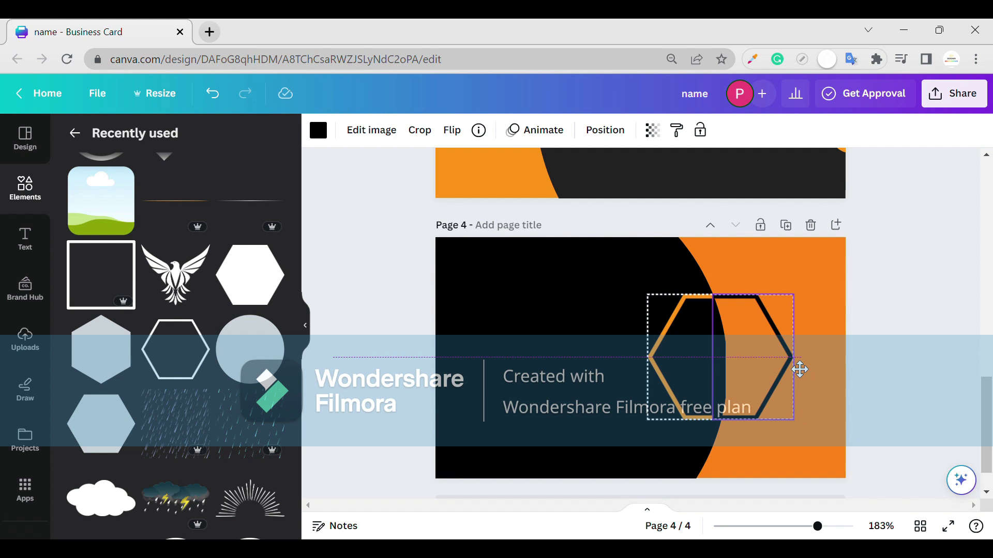
{"action": "left_click", "coordinate": [816, 376]}
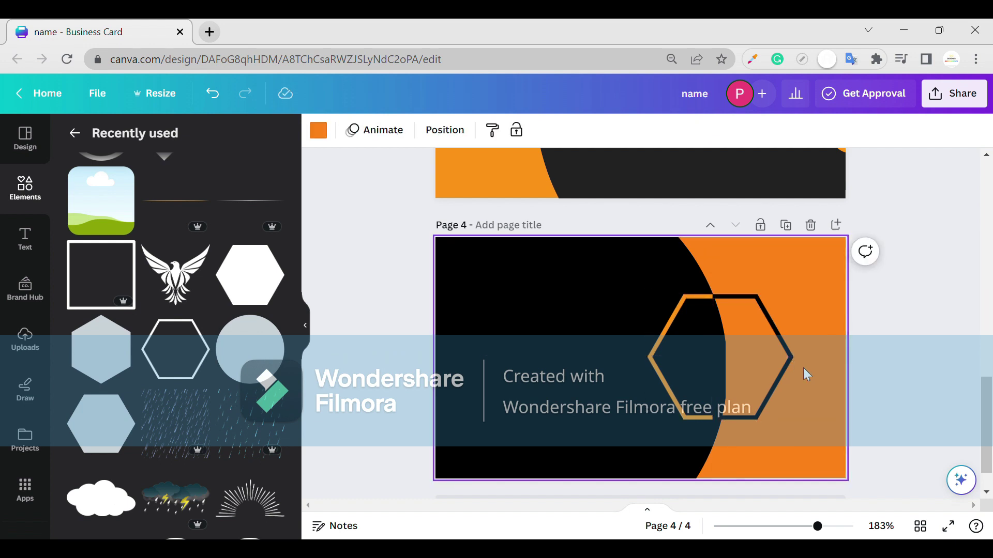
{"action": "left_click", "coordinate": [797, 369]}
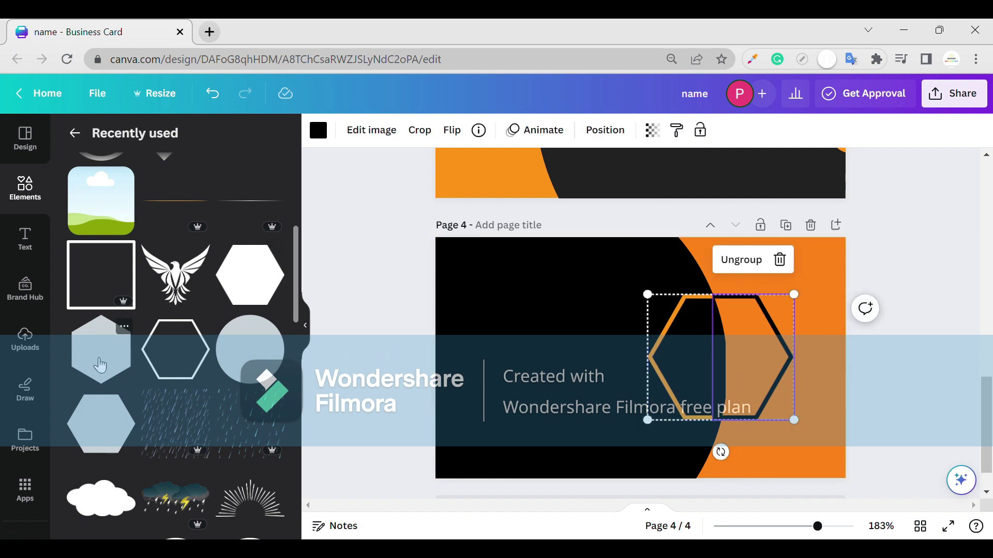
Step: Add a solid hexagon over the split outline, then enlarge and position it to fill the outline's interior
{"action": "left_click_drag", "start_coordinate": [101, 365], "coordinate": [711, 362]}
{"action": "scroll", "coordinate": [717, 369], "scroll_direction": "up", "scroll_amount": 5}
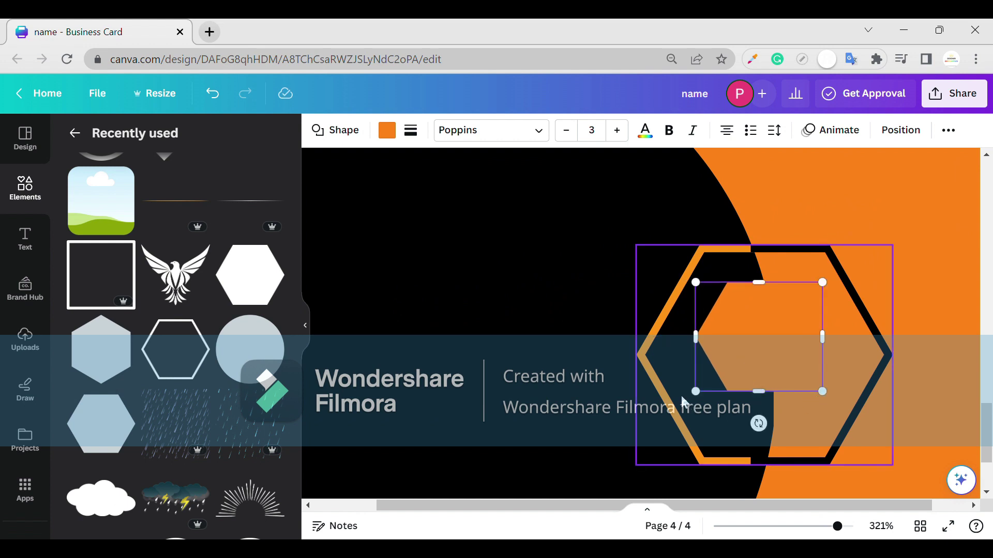
{"action": "left_click_drag", "start_coordinate": [696, 392], "coordinate": [636, 449]}
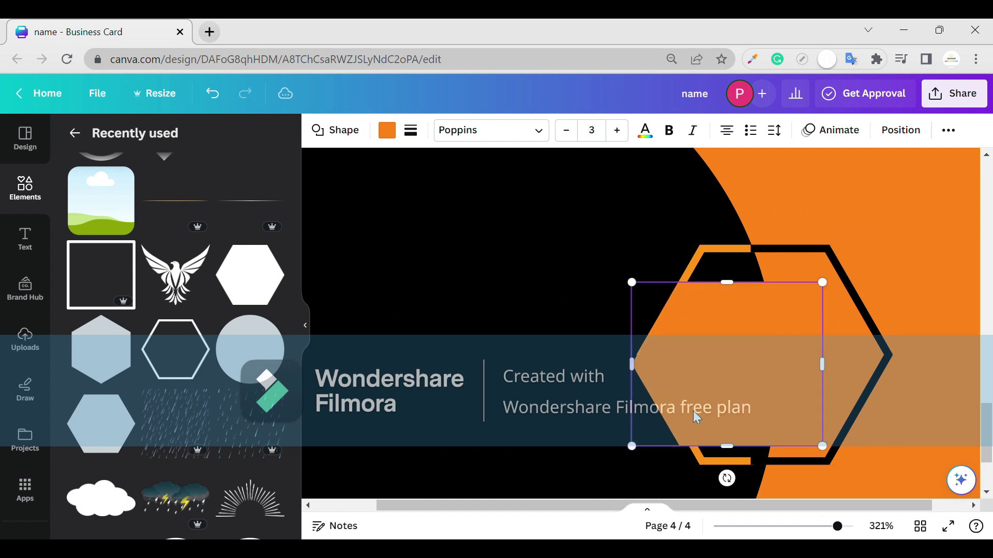
{"action": "left_click_drag", "start_coordinate": [700, 419], "coordinate": [726, 402]}
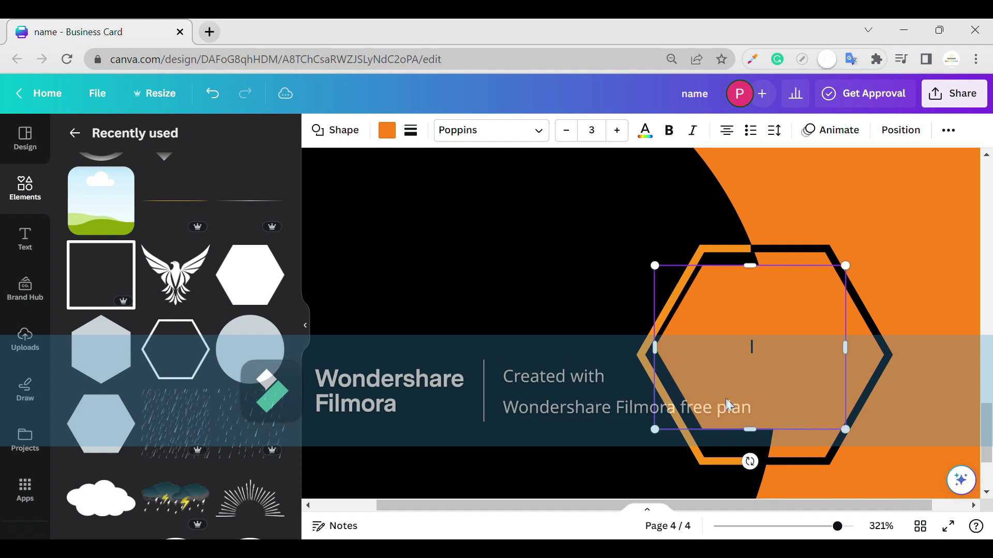
{"action": "left_click_drag", "start_coordinate": [658, 431], "coordinate": [714, 451]}
{"action": "left_click_drag", "start_coordinate": [647, 472], "coordinate": [657, 467]}
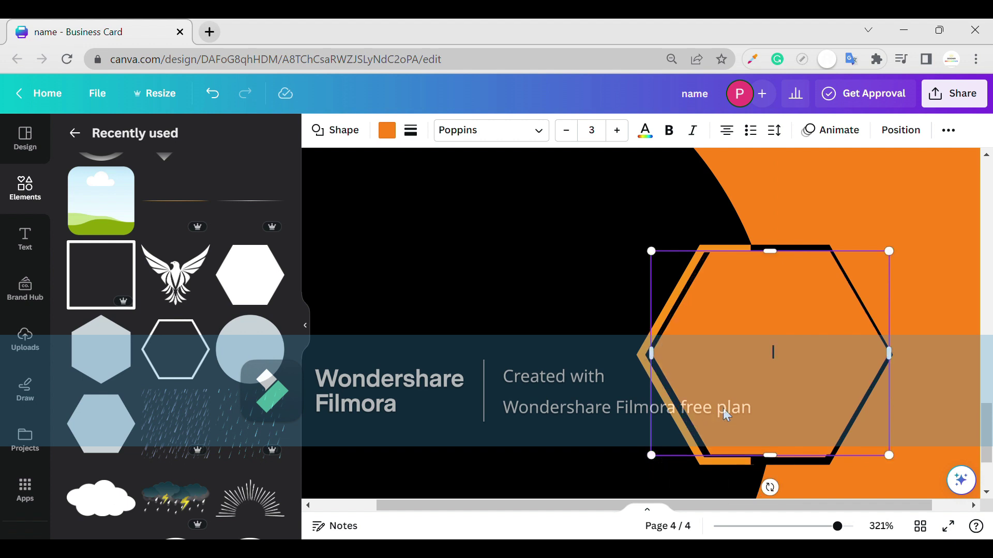
{"action": "left_click_drag", "start_coordinate": [726, 417], "coordinate": [728, 417]}
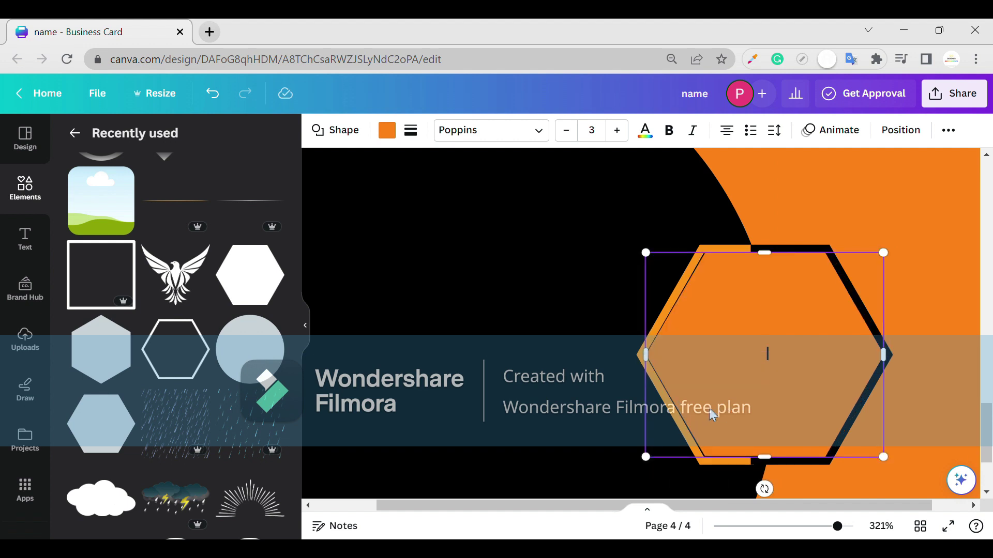
Step: Fill the solid hexagon with the lighter orange #ff9410
{"action": "left_click", "coordinate": [387, 131]}
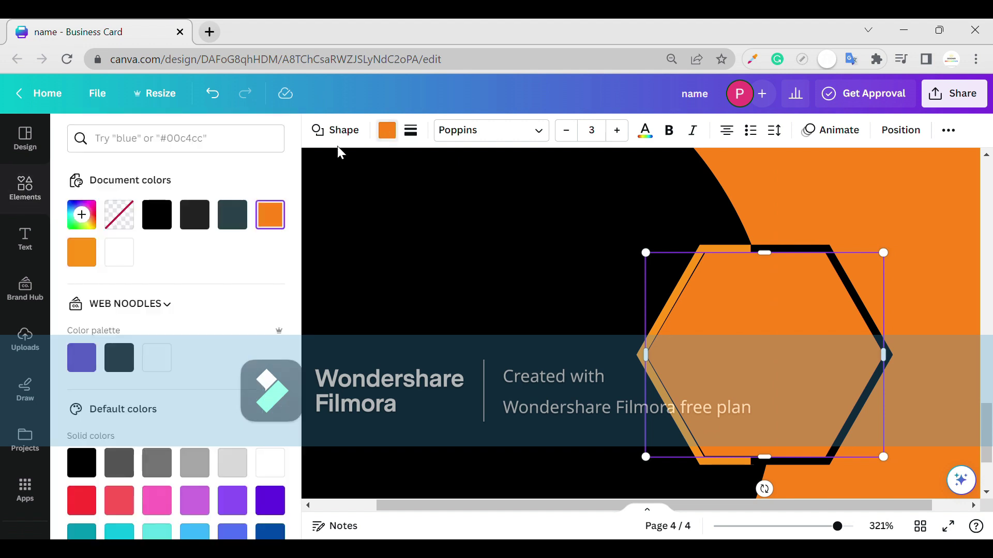
{"action": "left_click", "coordinate": [91, 256]}
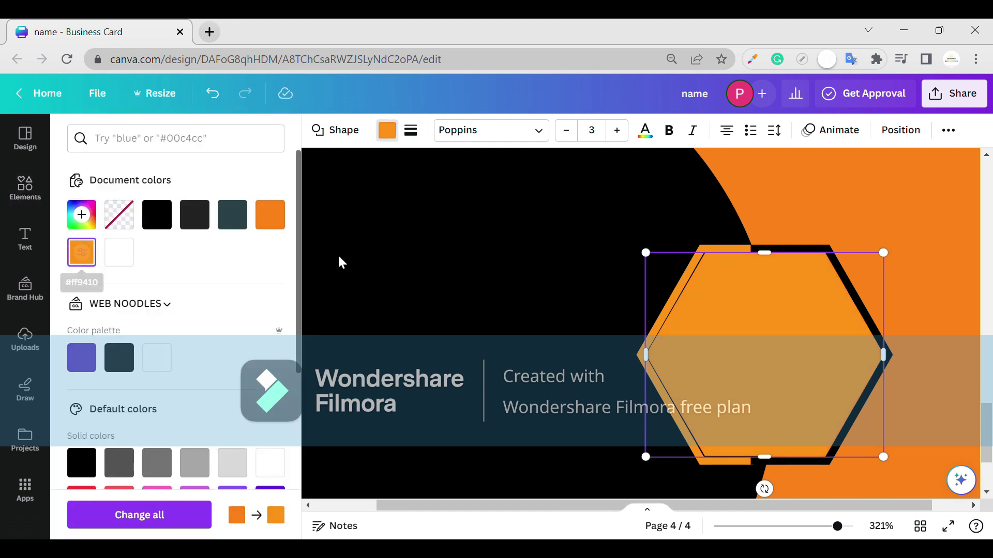
{"action": "left_click", "coordinate": [412, 264]}
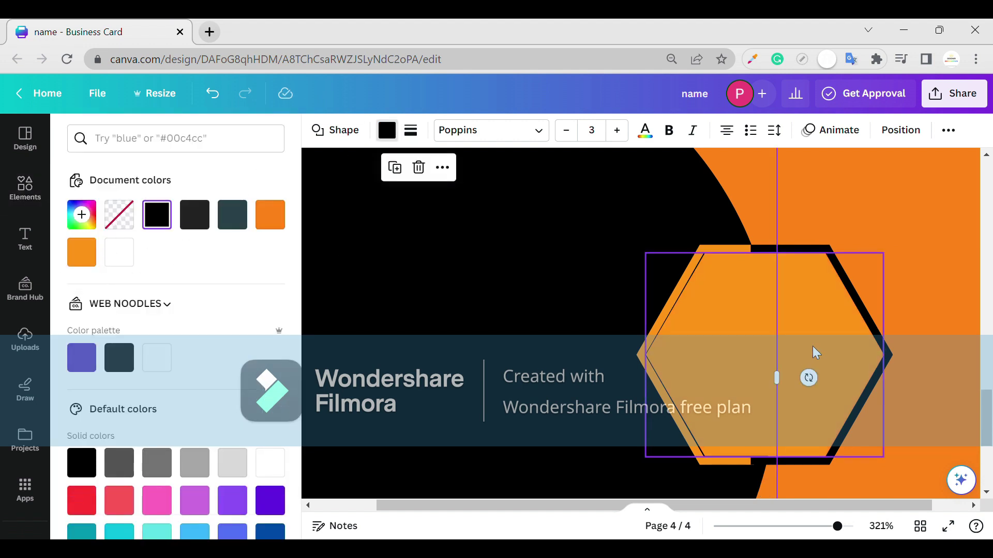
Step: Fine-tune the solid hexagon's position so it sits evenly inside the split outline
{"action": "left_click_drag", "start_coordinate": [815, 351], "coordinate": [819, 352]}
{"action": "left_click_drag", "start_coordinate": [816, 350], "coordinate": [817, 354]}
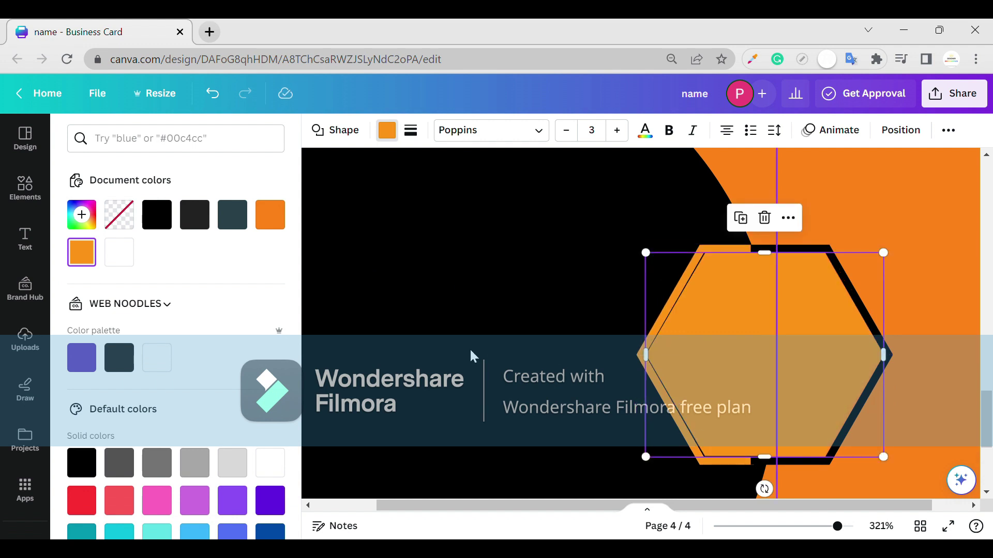
{"action": "left_click", "coordinate": [485, 356]}
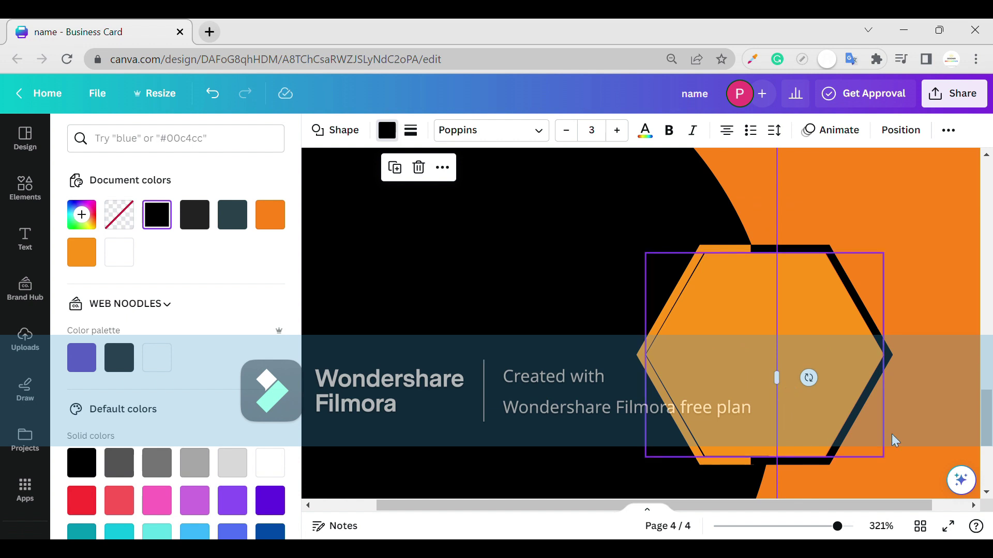
{"action": "left_click", "coordinate": [819, 435]}
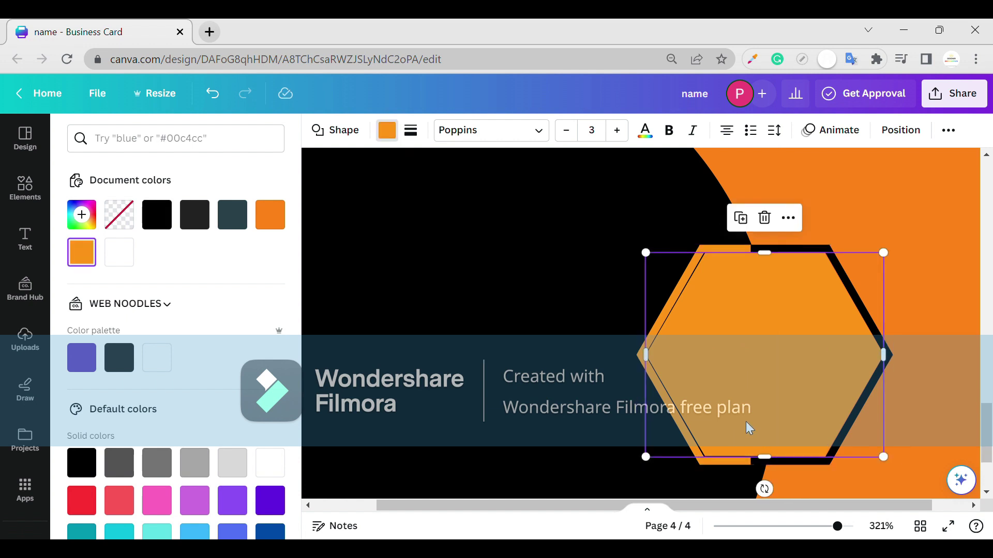
{"action": "left_click_drag", "start_coordinate": [746, 421], "coordinate": [755, 431]}
{"action": "left_click", "coordinate": [588, 419]}
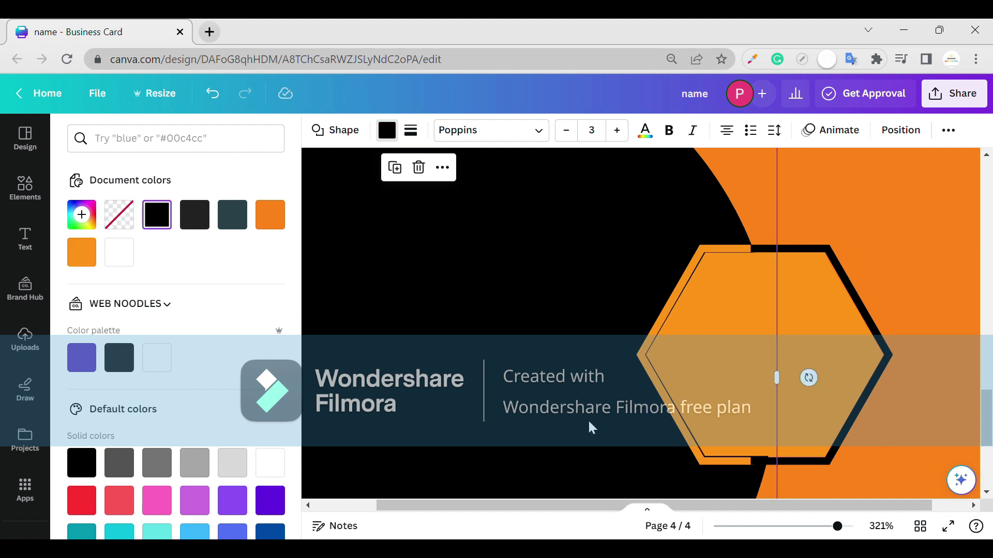
{"action": "left_click", "coordinate": [640, 378]}
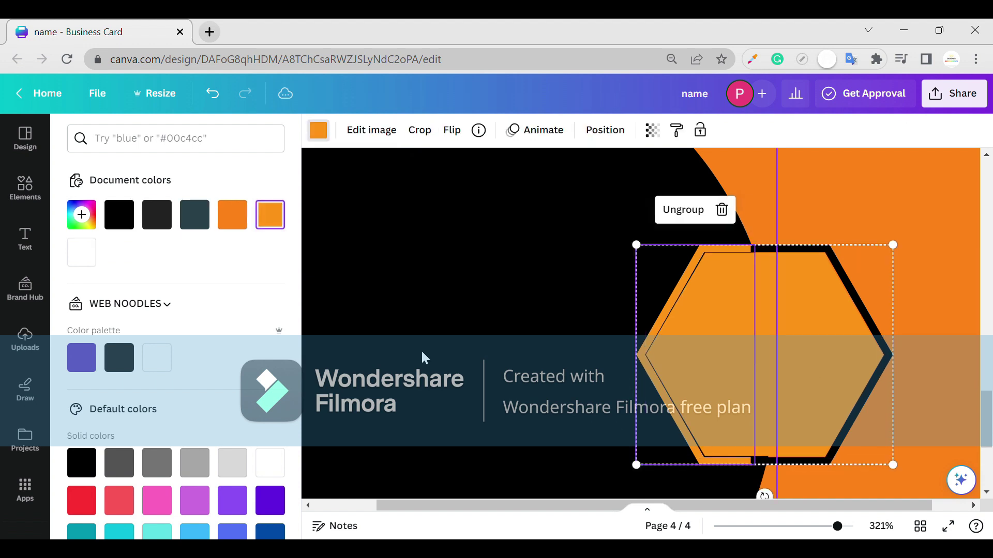
Step: Add the recently used eagle graphic, shrink it to about 0.8 by 0.7, and centre it in the hexagon's upper half
{"action": "left_click", "coordinate": [28, 199]}
{"action": "left_click", "coordinate": [28, 199]}
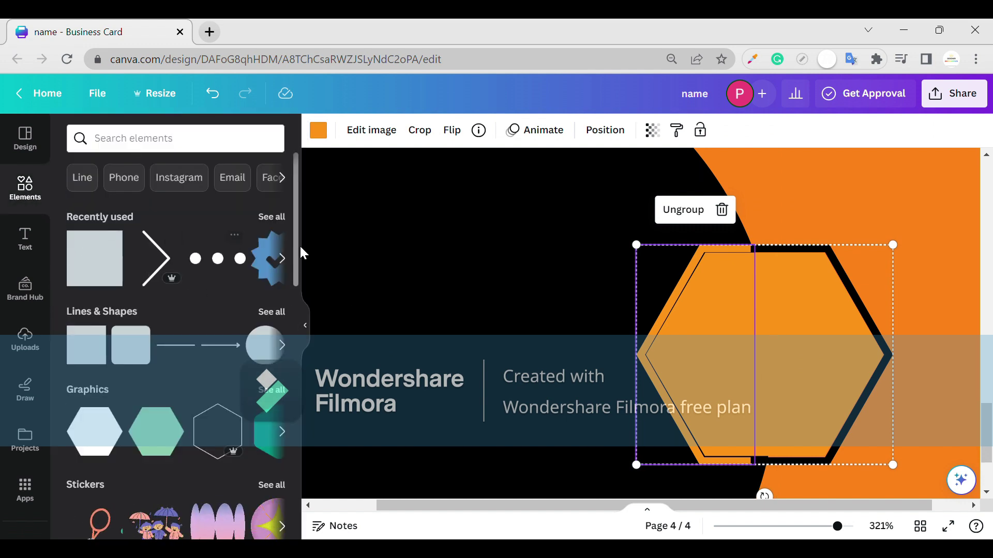
{"action": "left_click", "coordinate": [282, 259]}
{"action": "left_click", "coordinate": [283, 261]}
{"action": "left_click", "coordinate": [284, 261]}
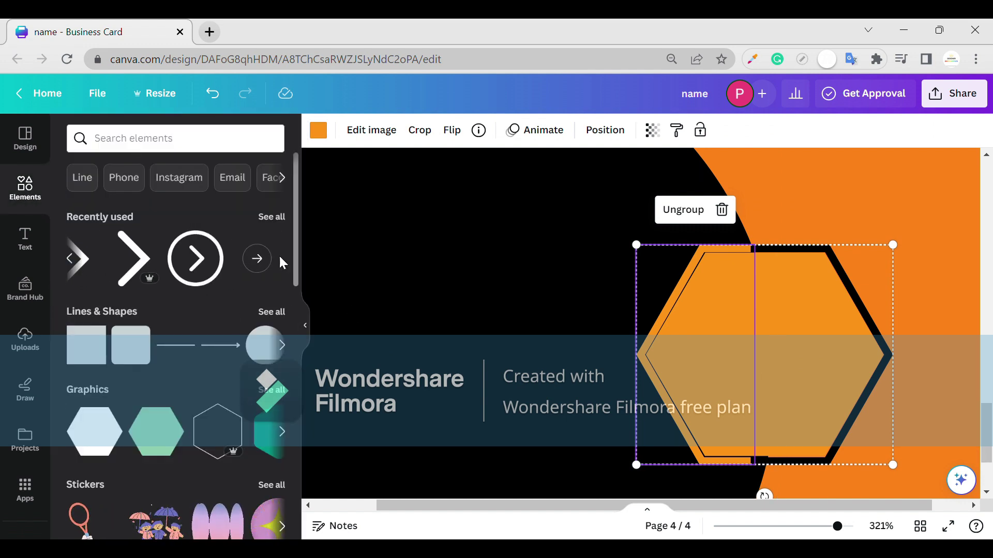
{"action": "left_click", "coordinate": [271, 217]}
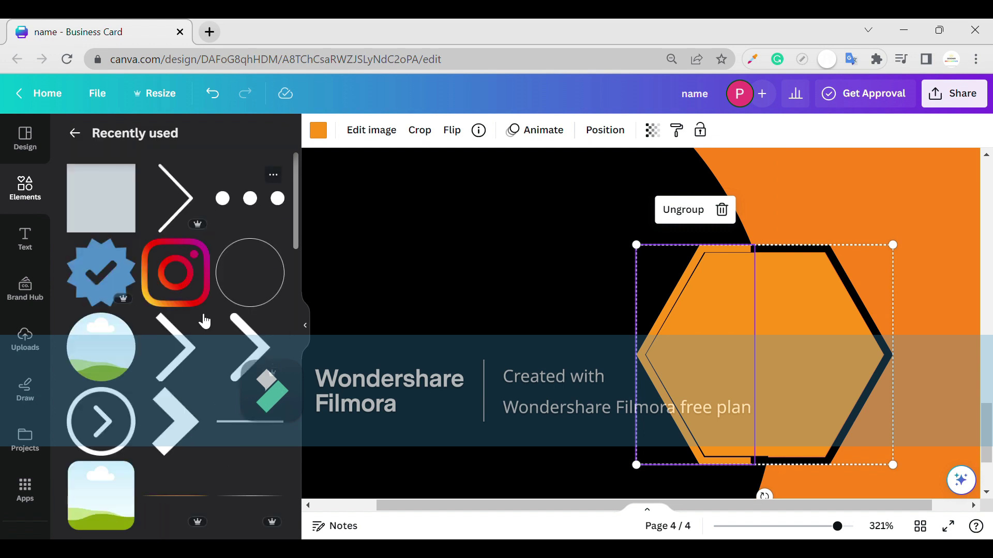
{"action": "scroll", "coordinate": [199, 317], "scroll_direction": "down", "scroll_amount": 5}
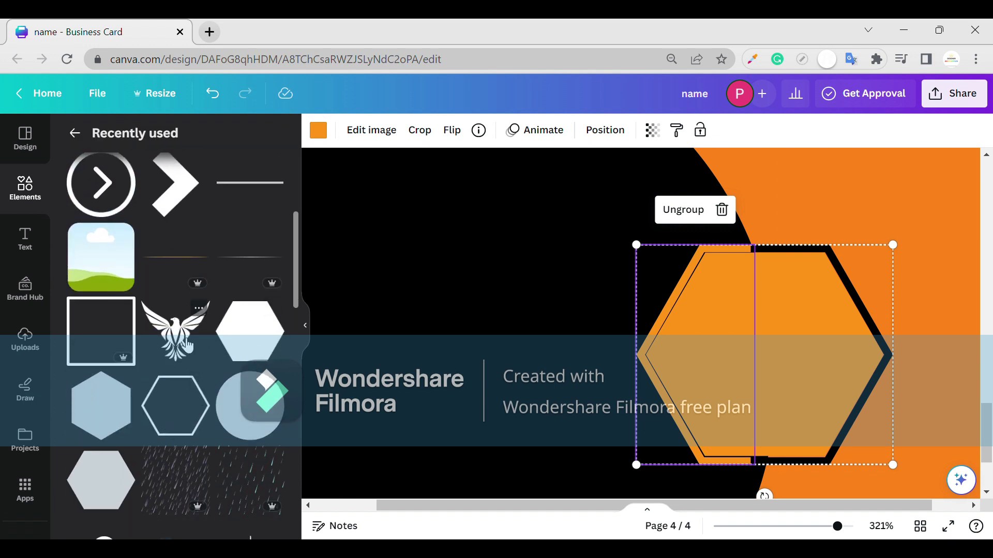
{"action": "left_click_drag", "start_coordinate": [176, 331], "coordinate": [740, 305]}
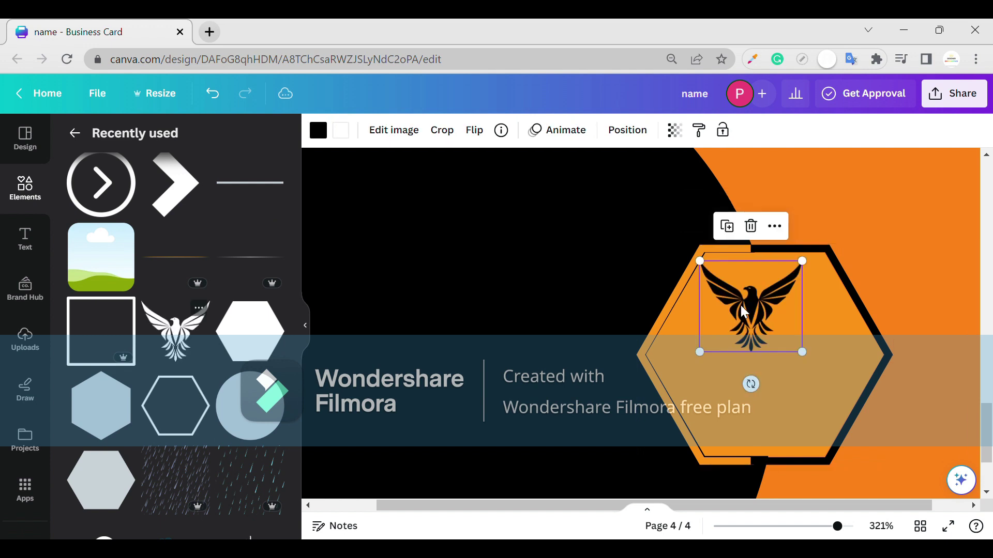
{"action": "left_click_drag", "start_coordinate": [814, 273], "coordinate": [772, 289]}
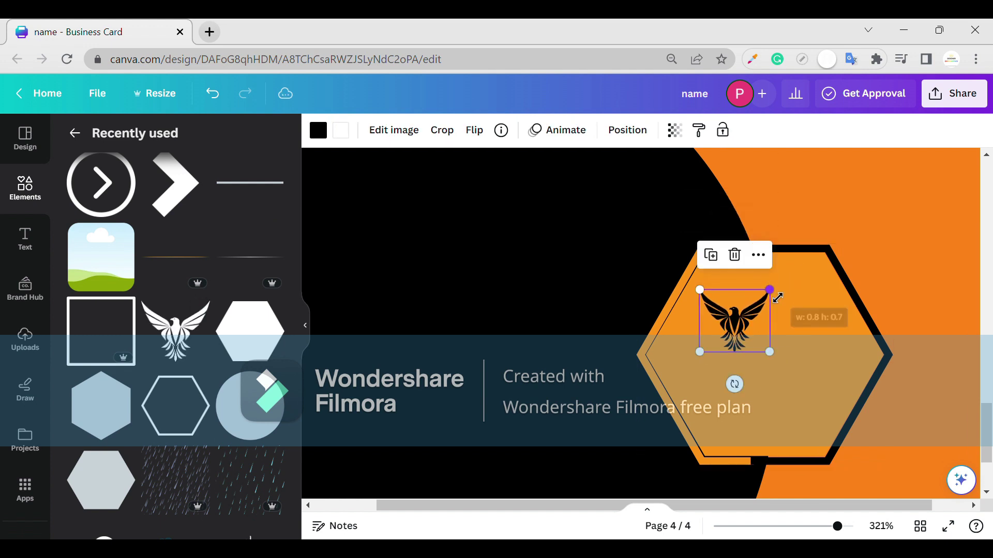
{"action": "left_click_drag", "start_coordinate": [740, 339], "coordinate": [769, 318]}
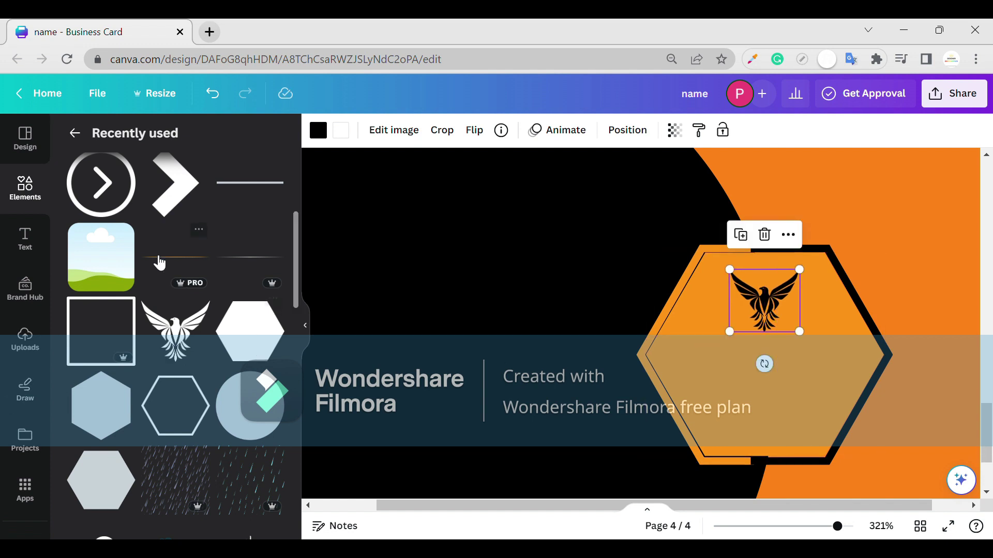
Step: Place the "ABC" and "GRAPHIC DESIGN" text inside the hexagon, centred below the eagle
{"action": "scroll", "coordinate": [165, 294], "scroll_direction": "up", "scroll_amount": 3}
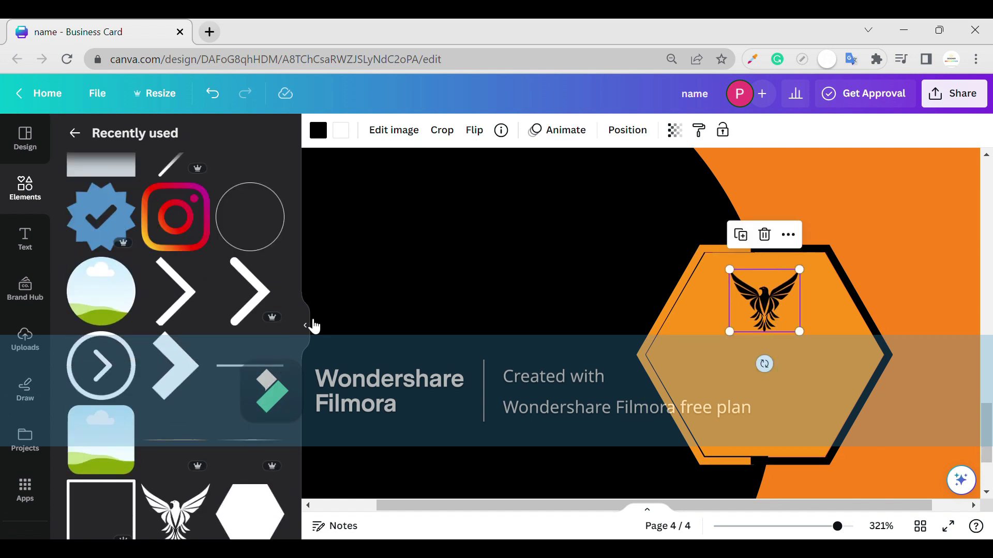
{"action": "left_click", "coordinate": [305, 325]}
{"action": "left_click", "coordinate": [601, 380]}
{"action": "scroll", "coordinate": [602, 380], "scroll_direction": "down", "scroll_amount": 3}
{"action": "scroll", "coordinate": [605, 381], "scroll_direction": "up", "scroll_amount": 3}
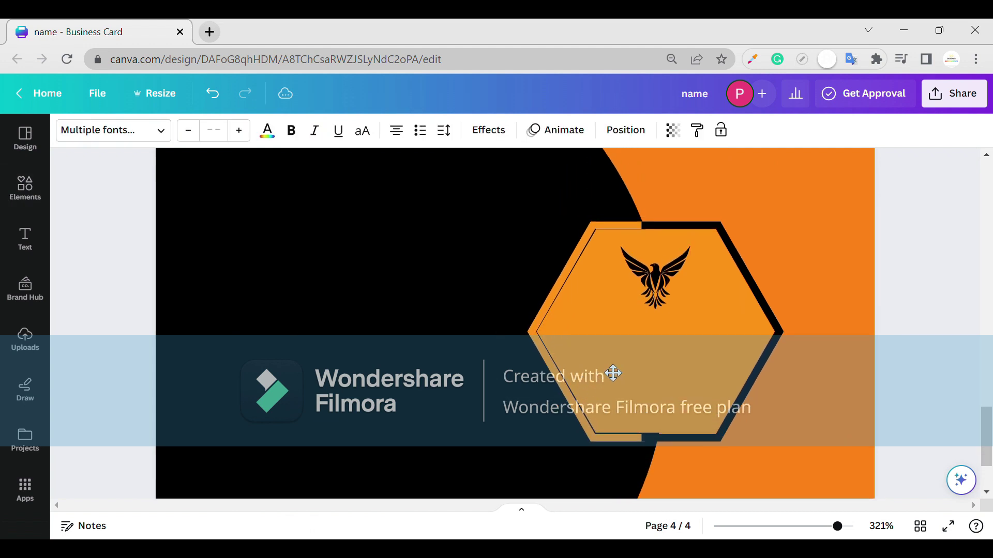
{"action": "left_click_drag", "start_coordinate": [627, 369], "coordinate": [626, 394]}
{"action": "left_click", "coordinate": [436, 336]}
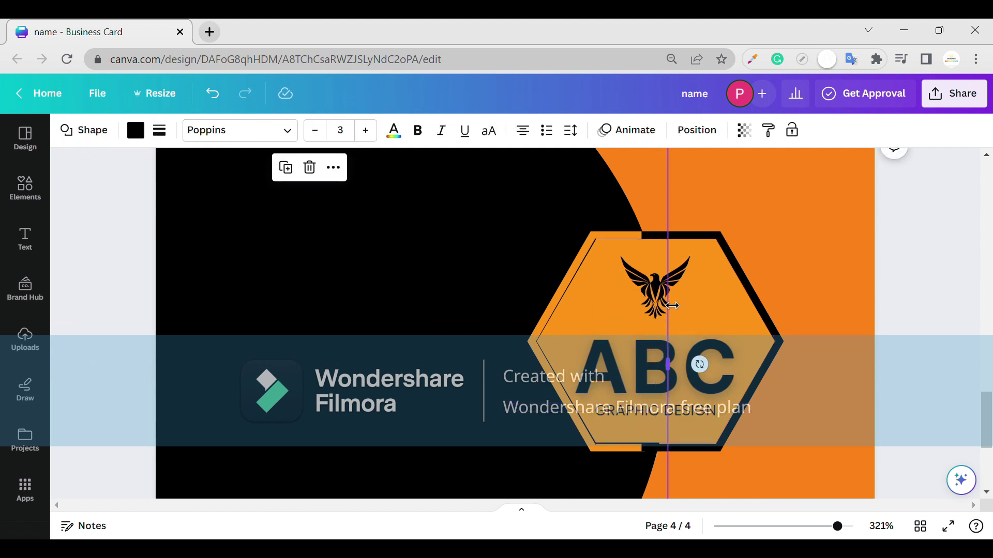
Step: Enlarge the eagle graphic slightly and re-centre it above the "ABC" text in the hexagon's upper half
{"action": "left_click", "coordinate": [656, 301]}
{"action": "left_click_drag", "start_coordinate": [609, 260], "coordinate": [595, 231]}
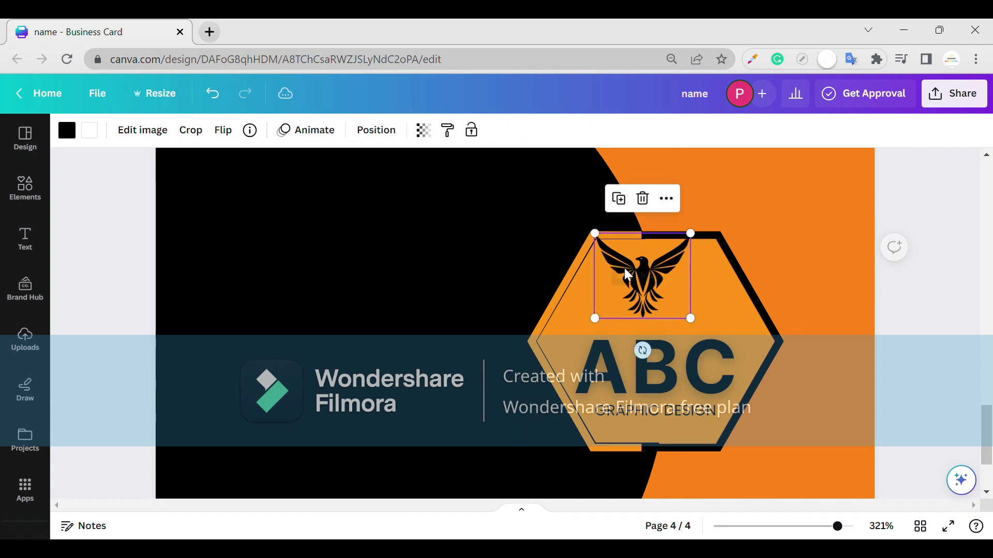
{"action": "left_click_drag", "start_coordinate": [671, 293], "coordinate": [667, 297]}
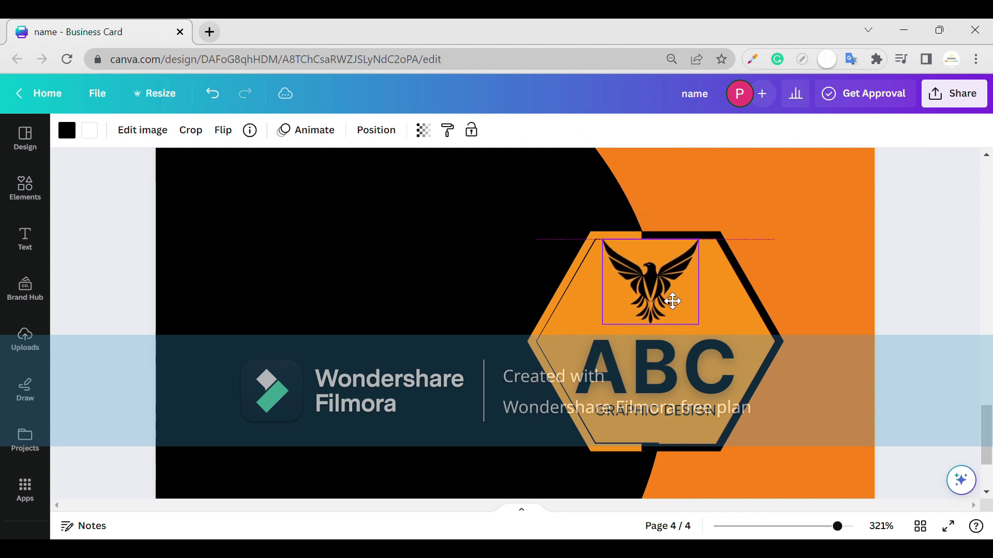
Step: Place the QR code in the black area of page 4, vertically level with the centre of the hexagon
{"action": "scroll", "coordinate": [665, 295], "scroll_direction": "down", "scroll_amount": 5}
{"action": "mouse_move", "coordinate": [439, 359]}
{"action": "left_mouse_down"}
{"action": "mouse_move", "coordinate": [448, 362]}
{"action": "mouse_move", "coordinate": [446, 345]}
{"action": "left_mouse_up"}
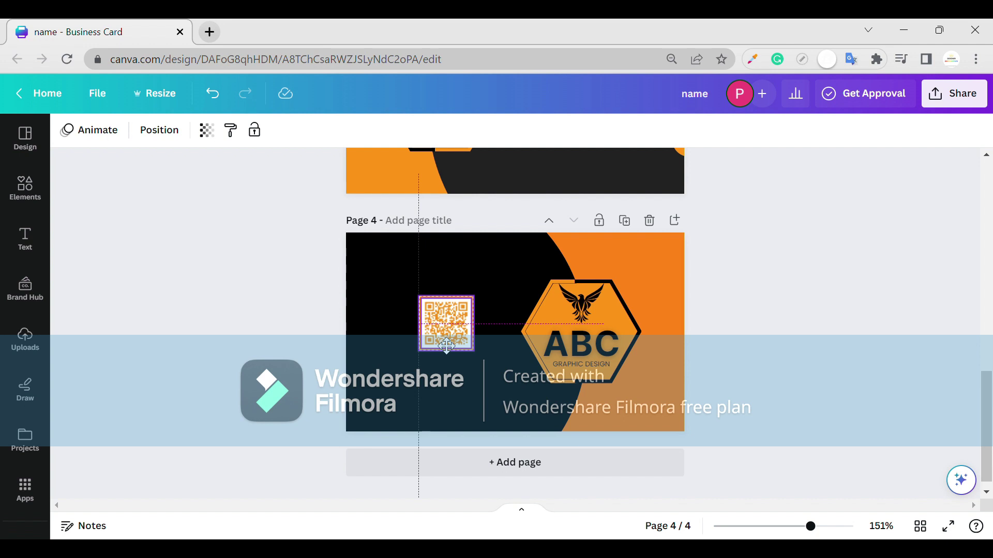
{"action": "left_click_drag", "start_coordinate": [447, 346], "coordinate": [445, 353]}
Step: Position the orange rounded rectangle over page 4's left edge, level with the QR code, so only a narrow rounded strip shows
{"action": "mouse_move", "coordinate": [351, 326]}
{"action": "left_mouse_down"}
{"action": "mouse_move", "coordinate": [372, 335]}
{"action": "mouse_move", "coordinate": [353, 342]}
{"action": "left_mouse_up"}
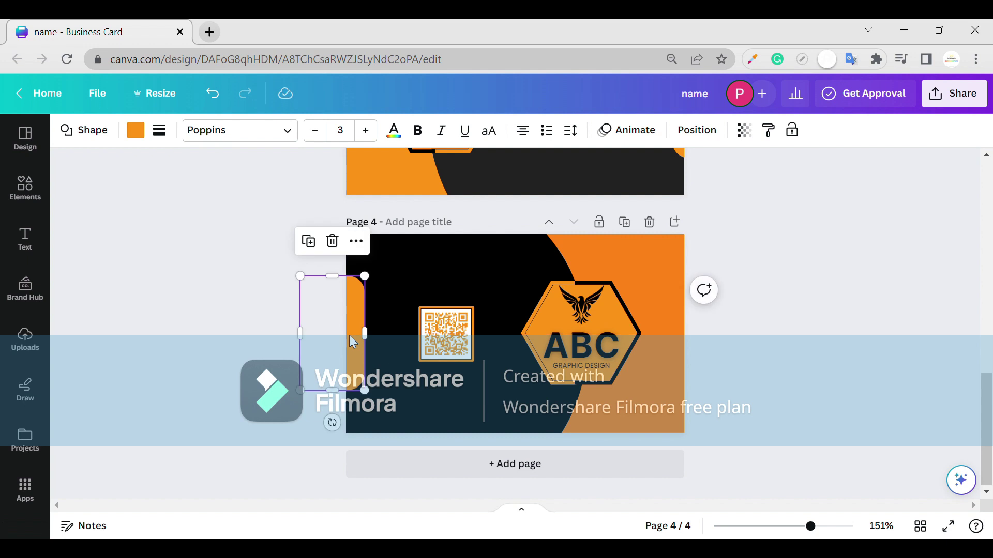
{"action": "left_click", "coordinate": [282, 325]}
{"action": "left_click", "coordinate": [349, 321]}
{"action": "key", "text": "Left"}
{"action": "key", "text": "Left"}
{"action": "key", "text": "Left"}
{"action": "key", "text": "Left"}
{"action": "key", "text": "Left"}
{"action": "key", "text": "Left"}
{"action": "key", "text": "Left"}
{"action": "key", "text": "Left"}
{"action": "key", "text": "Left"}
{"action": "key", "text": "Left"}
{"action": "key", "text": "Left"}
{"action": "key", "text": "Left"}
{"action": "key", "text": "Left"}
{"action": "key", "text": "Left"}
{"action": "key", "text": "Left"}
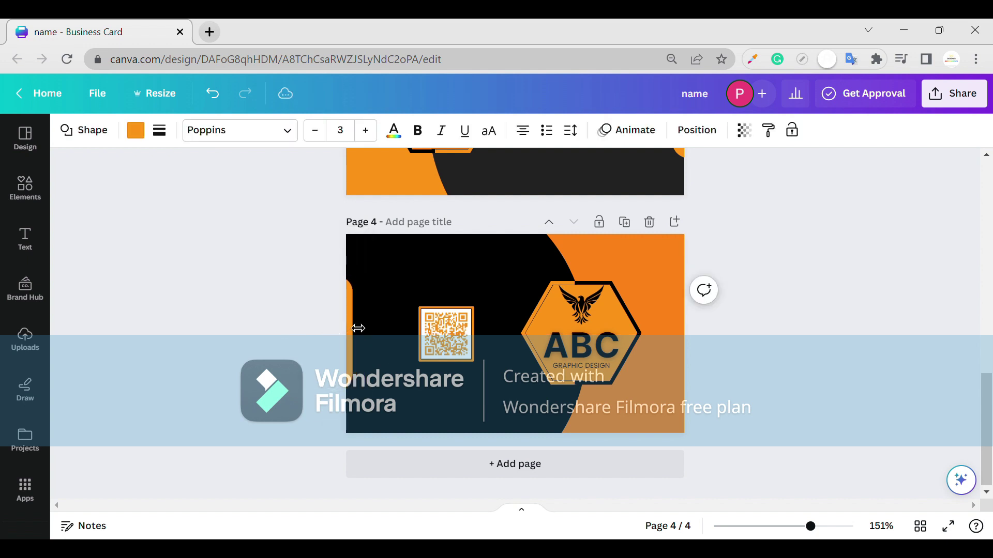
{"action": "key", "text": "Right"}
{"action": "key", "text": "Right"}
{"action": "key", "text": "Right"}
{"action": "key", "text": "Right"}
{"action": "key", "text": "Right"}
{"action": "key", "text": "Right"}
{"action": "key", "text": "Right"}
{"action": "key", "text": "Right"}
{"action": "key", "text": "Right"}
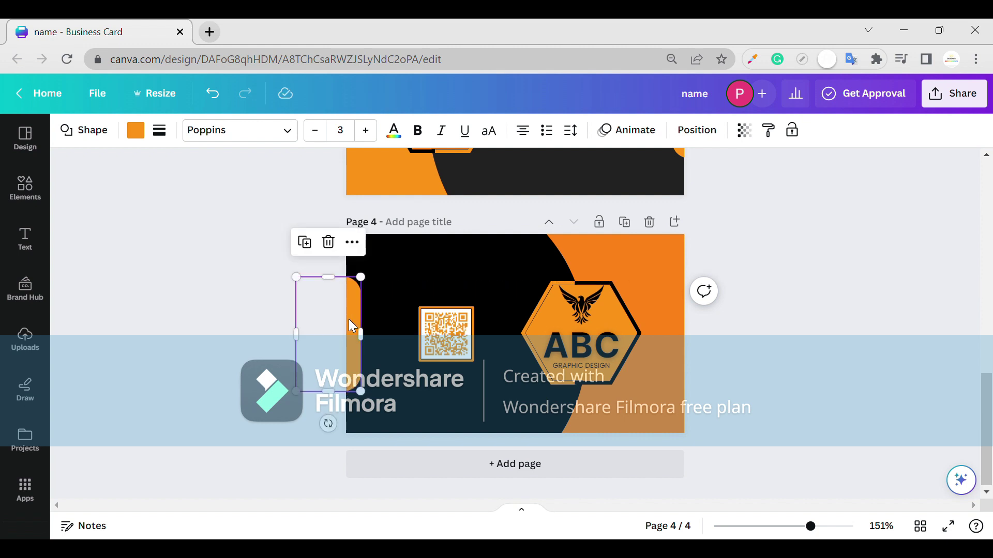
{"action": "key", "text": "Left"}
{"action": "key", "text": "Left"}
{"action": "key", "text": "Left"}
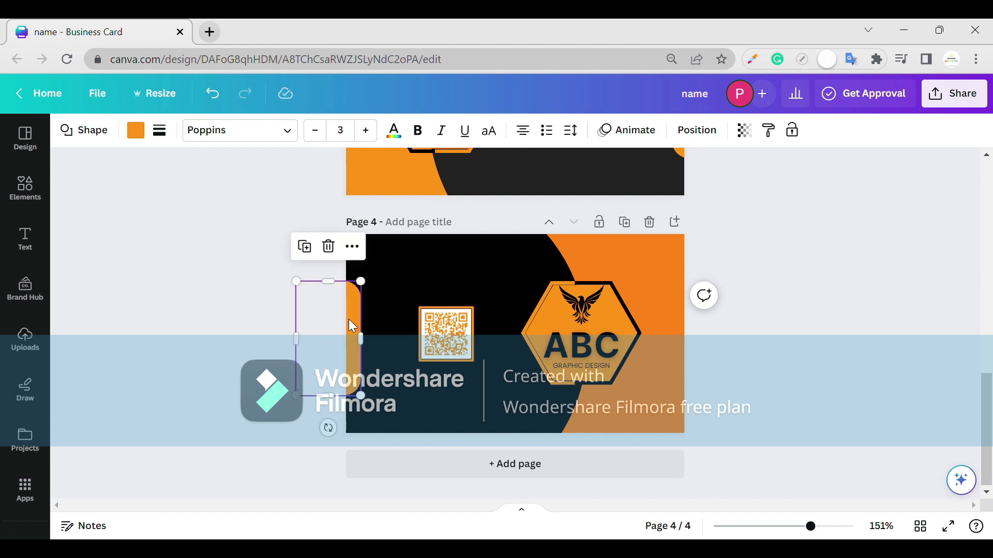
{"action": "key", "text": "Left"}
{"action": "key", "text": "Left"}
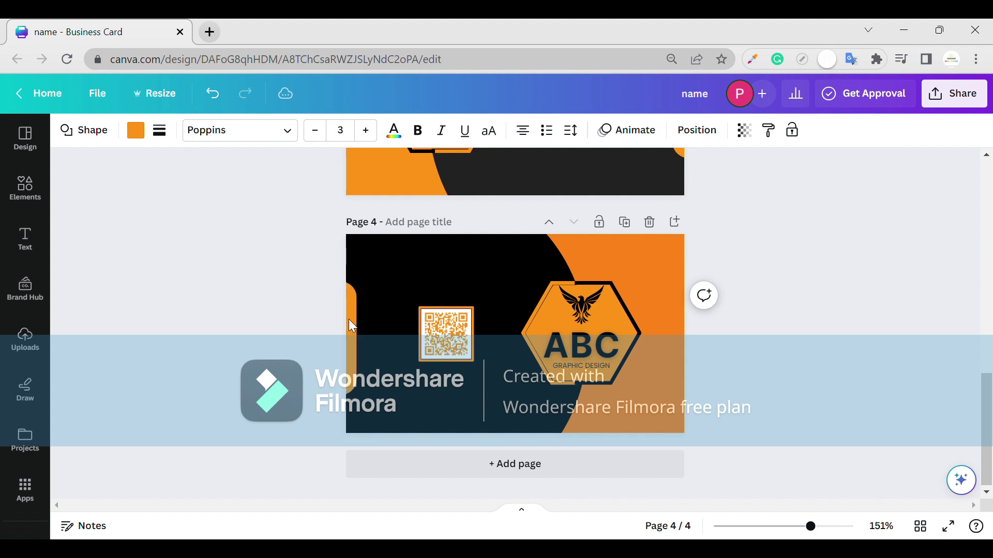
{"action": "left_click", "coordinate": [241, 358]}
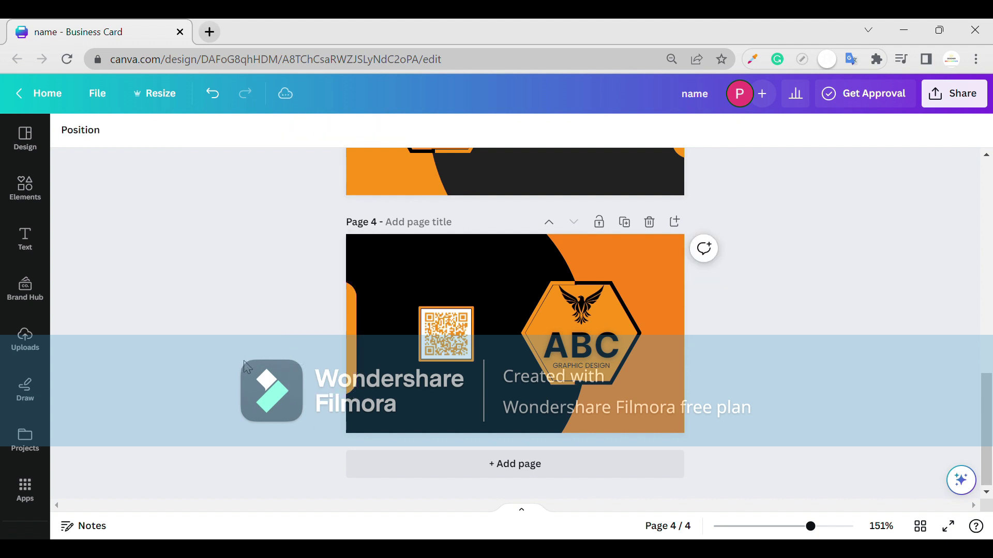
Step: Review the finished card designs on page 3 and page 4 against each other
{"action": "scroll", "coordinate": [484, 306], "scroll_direction": "up", "scroll_amount": 3}
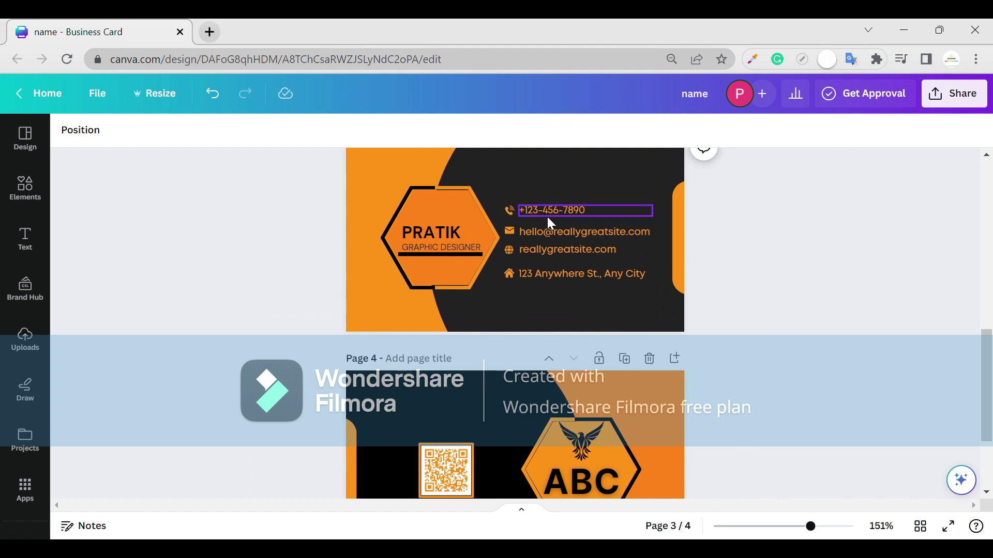
{"action": "scroll", "coordinate": [595, 228], "scroll_direction": "up", "scroll_amount": 1}
{"action": "scroll", "coordinate": [642, 207], "scroll_direction": "up", "scroll_amount": 1}
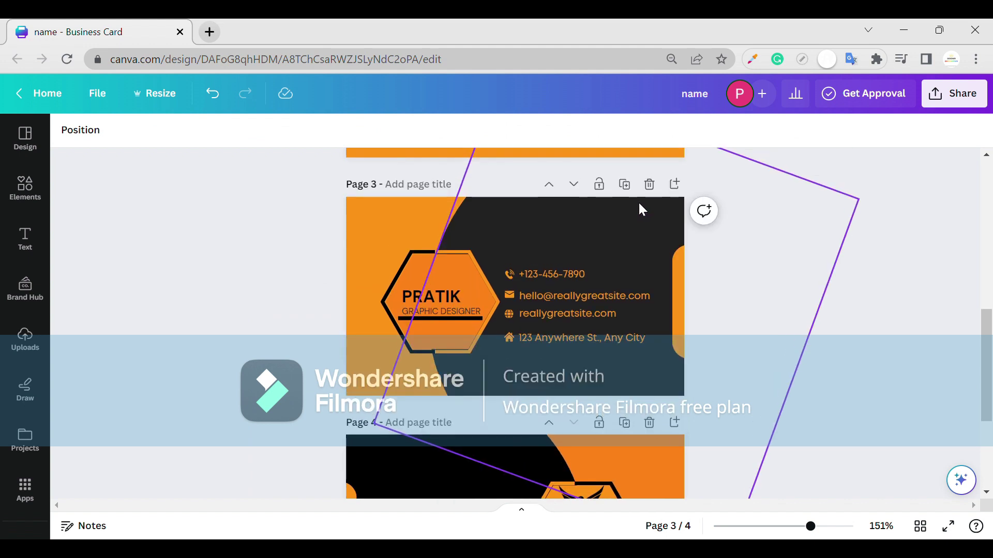
{"action": "scroll", "coordinate": [572, 237], "scroll_direction": "down", "scroll_amount": 5}
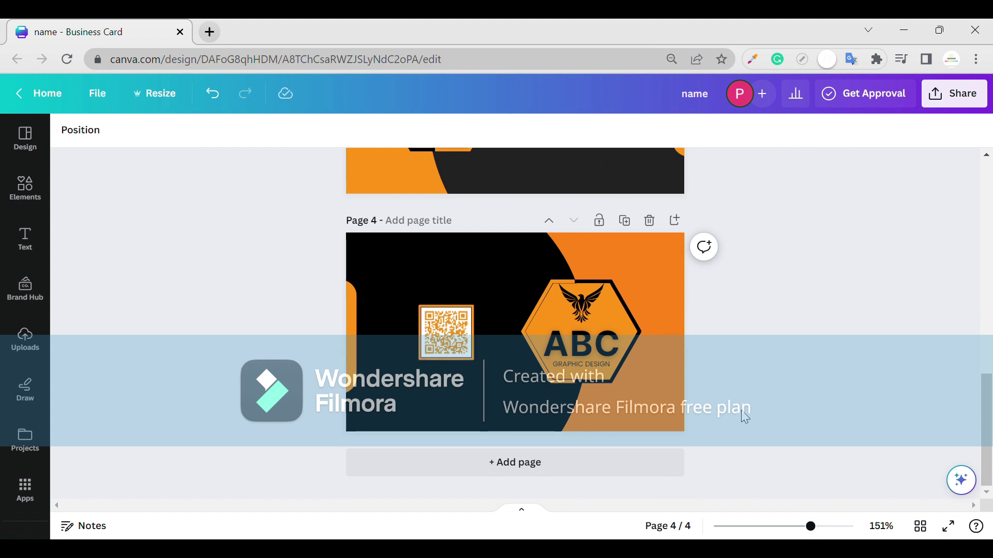
{"action": "scroll", "coordinate": [627, 418], "scroll_direction": "up", "scroll_amount": 2}
{"action": "scroll", "coordinate": [626, 414], "scroll_direction": "up", "scroll_amount": 2}
{"action": "scroll", "coordinate": [625, 414], "scroll_direction": "down", "scroll_amount": 1}
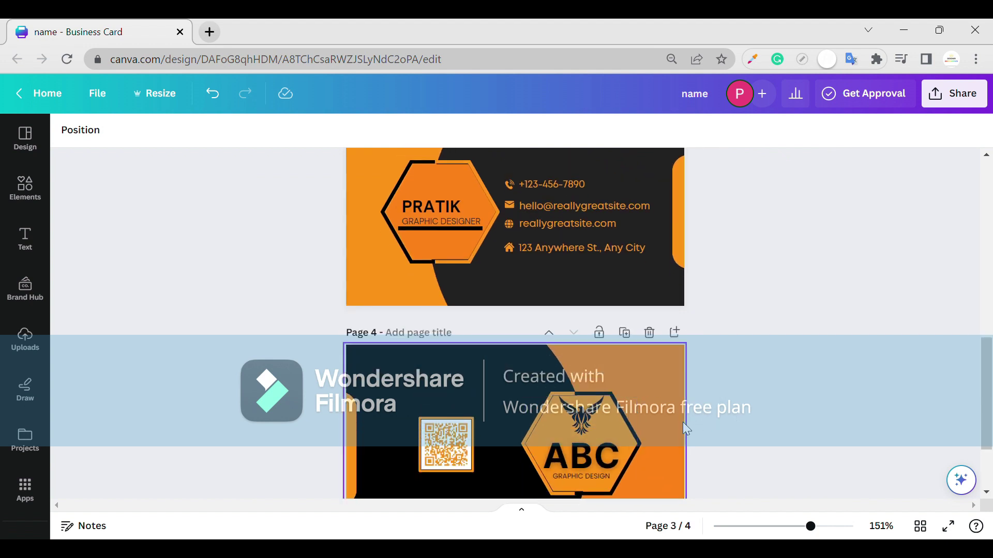
{"action": "left_click", "coordinate": [501, 426]}
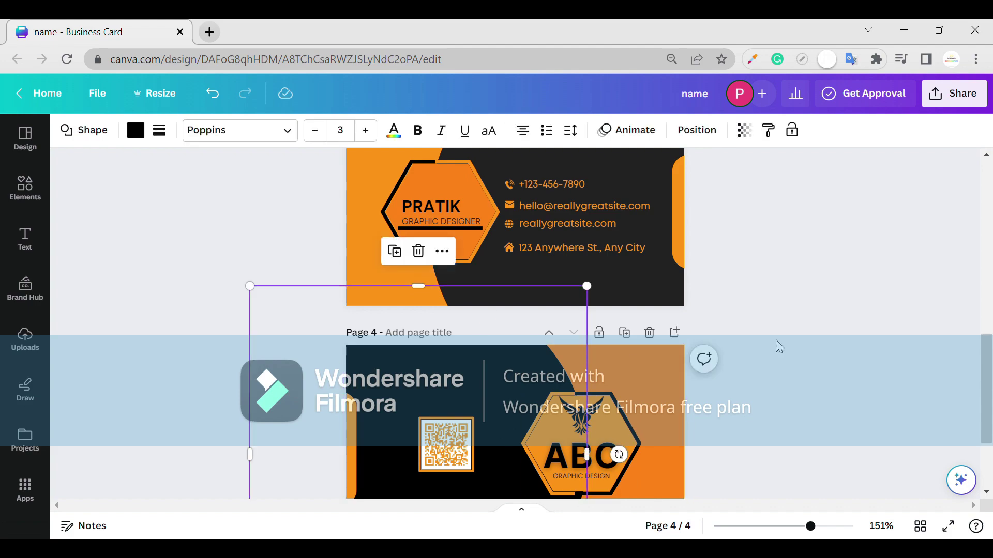